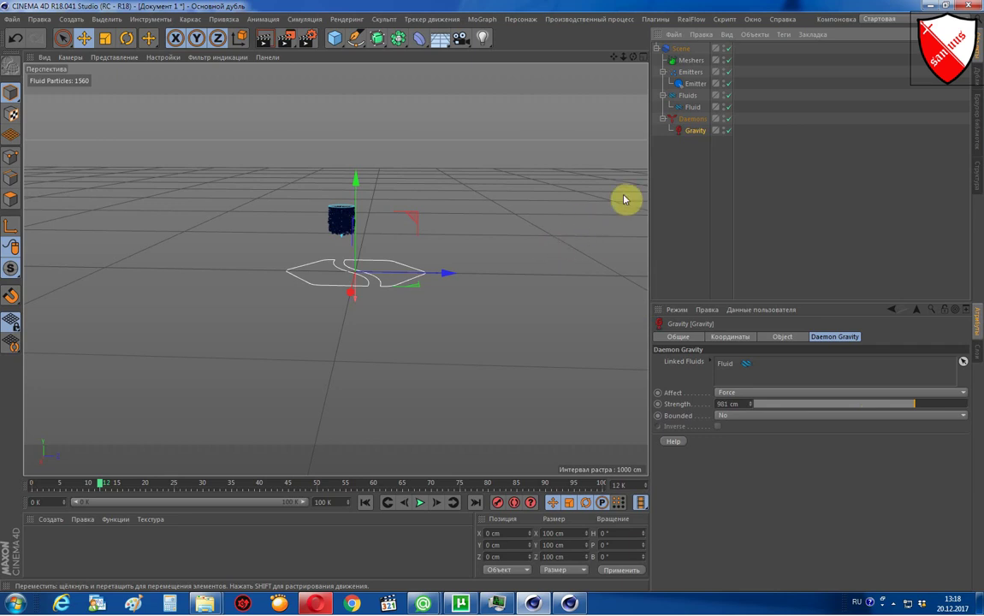
Orbit, zoom in and pan the Perspective view so the emitter and white outline sit centred up close.
alt+drag(414, 202, 398, 206)
scroll(398, 205, up, 3)
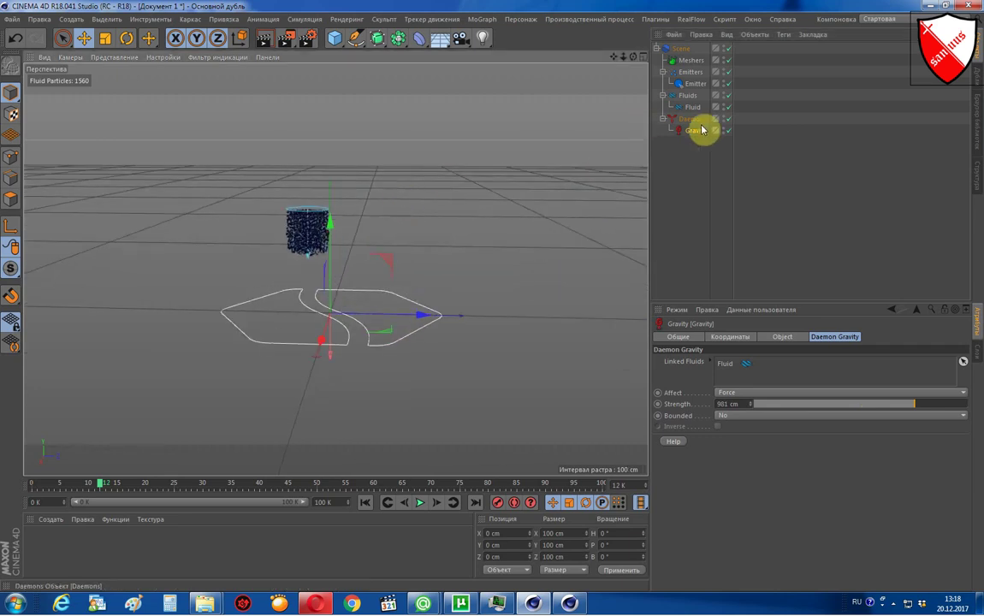
drag(613, 58, 615, 62)
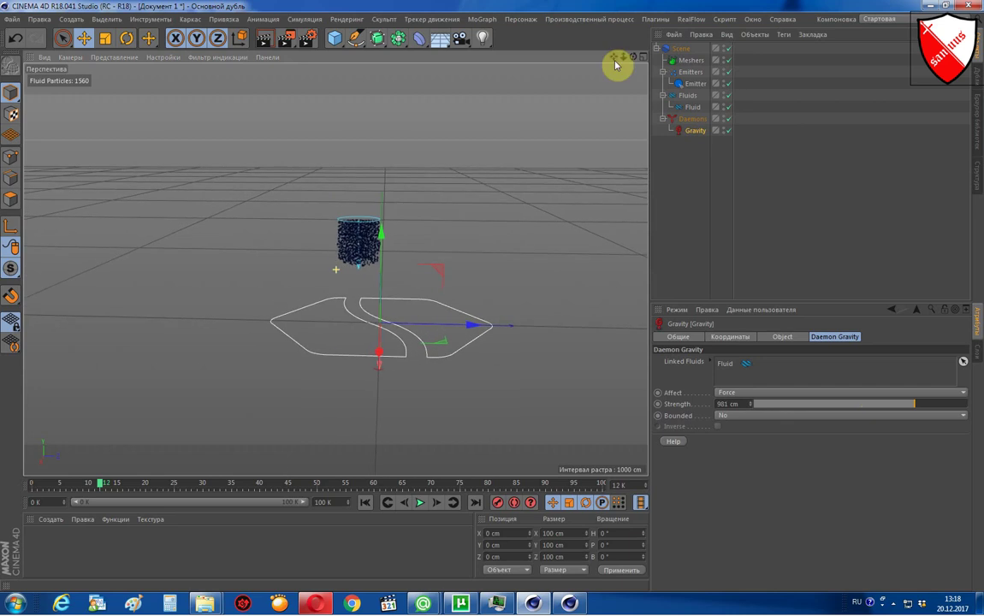
Play and stop the fluid simulation twice to watch it fall, ending rewound at frame 0.
click(366, 503)
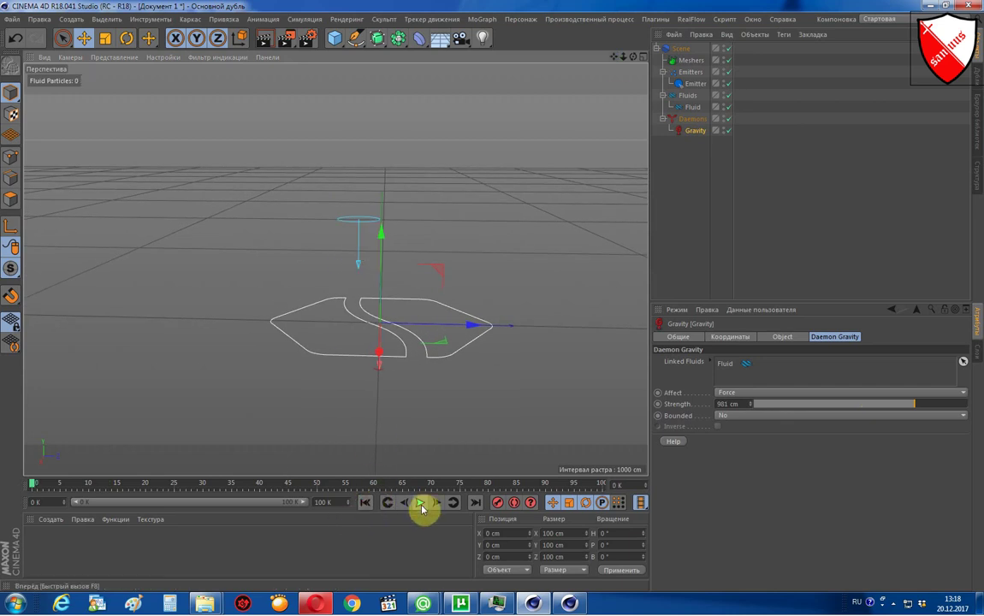
click(420, 503)
click(420, 504)
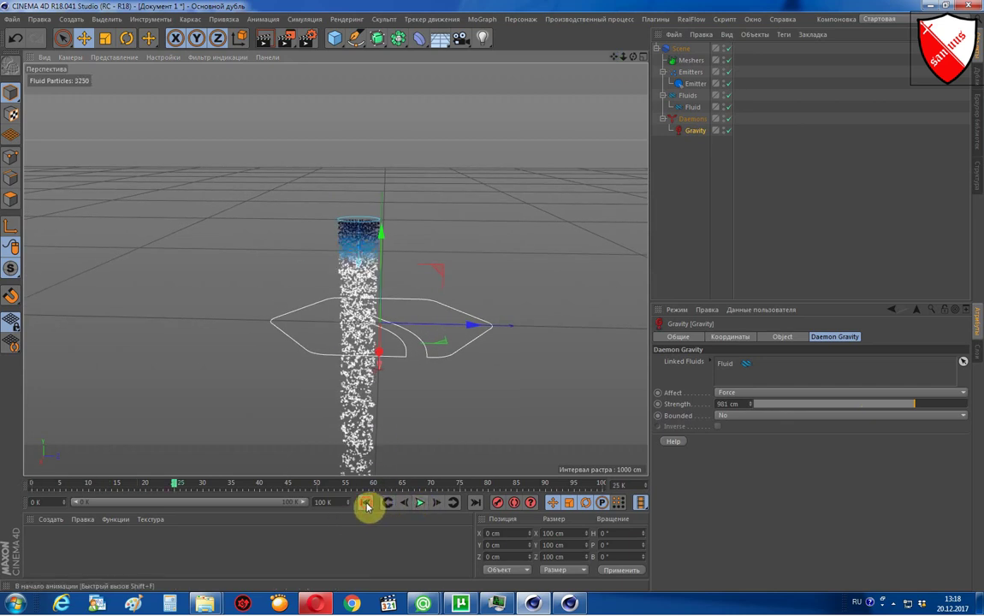
click(366, 503)
click(365, 503)
click(419, 503)
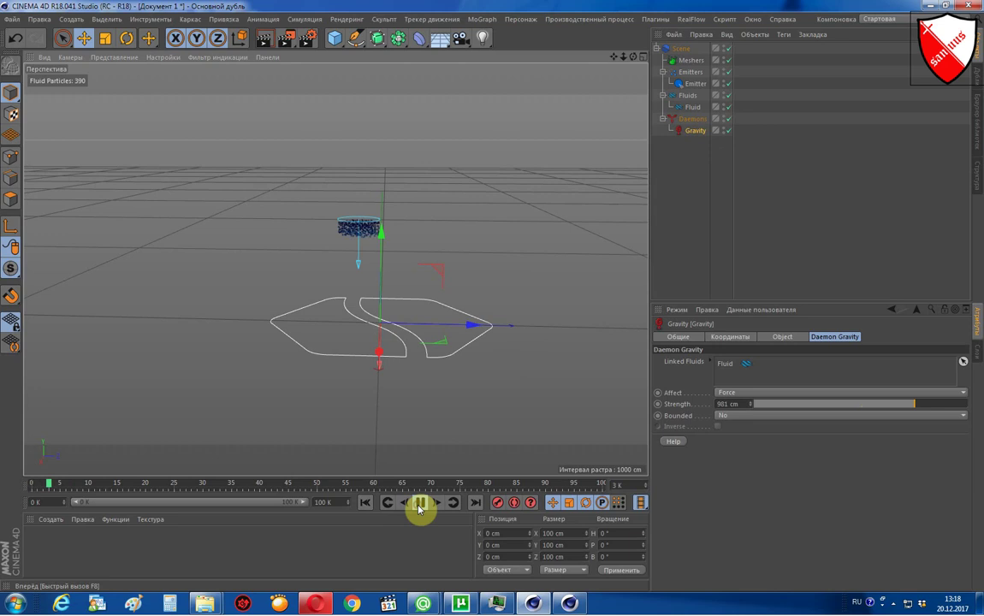
click(416, 504)
click(366, 503)
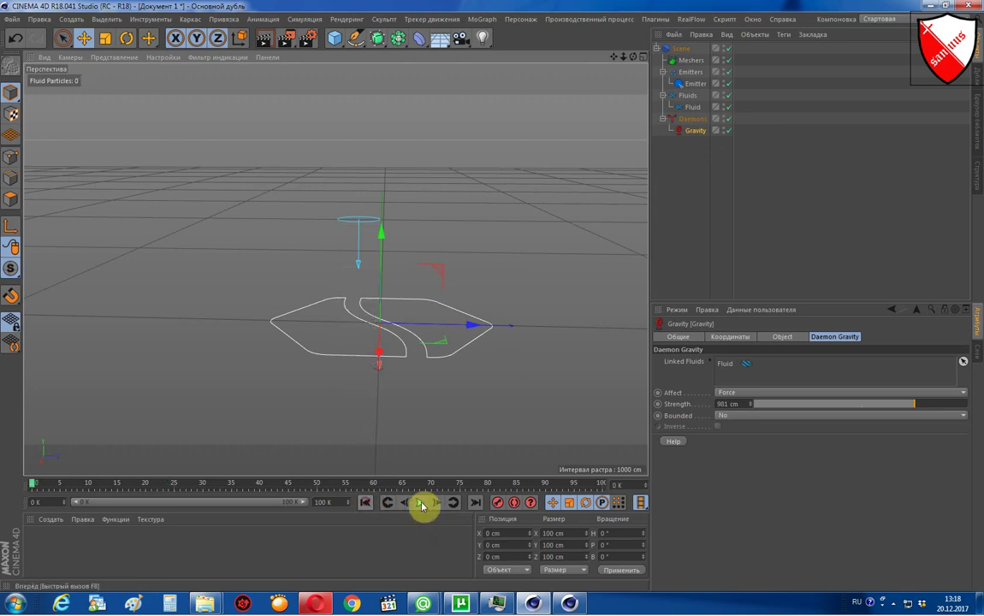
click(366, 503)
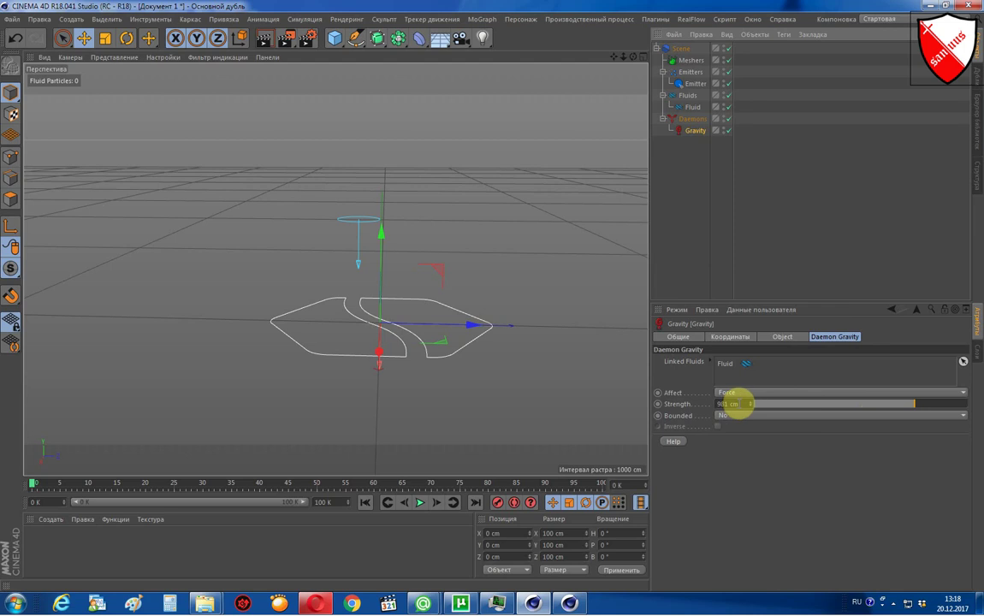
While the simulation plays, bring the Gravity Strength down to -98.09 cm so the fluid rises gently.
mouse_move(737, 407)
mouse_down()
mouse_move(980, 409)
mouse_move(751, 406)
mouse_move(802, 405)
mouse_up()
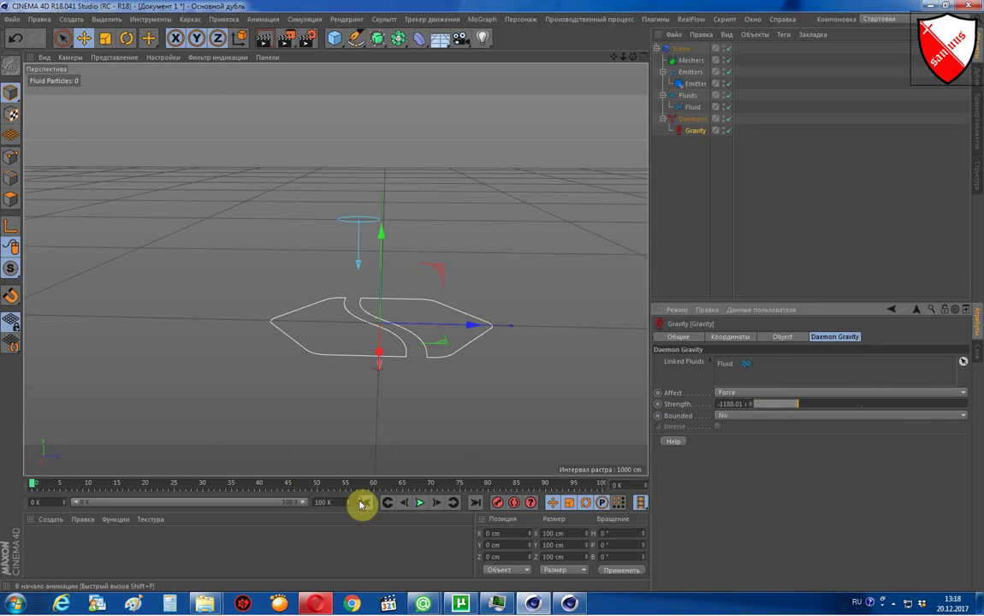
click(421, 505)
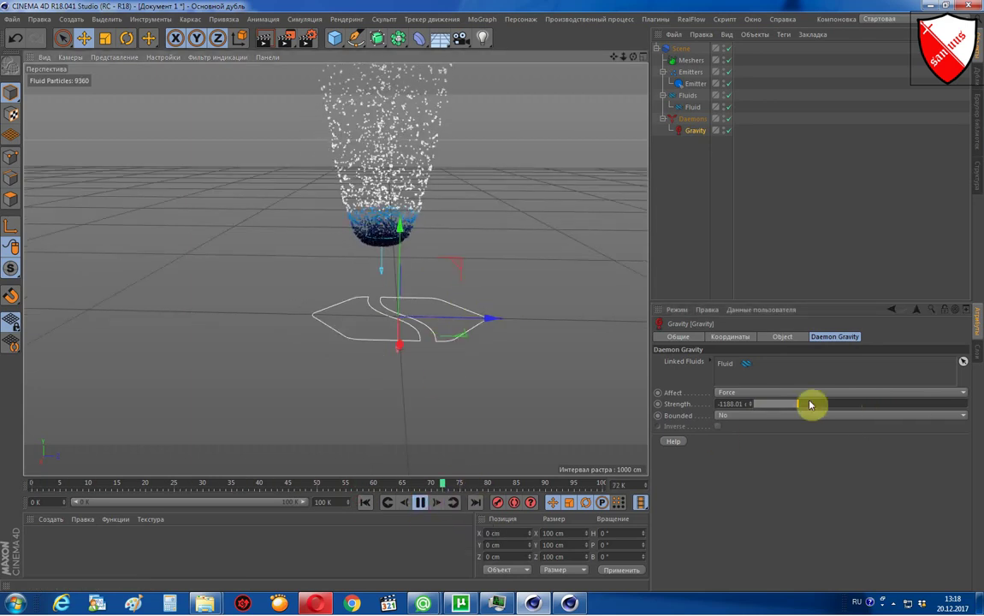
mouse_move(810, 403)
mouse_down()
mouse_move(793, 407)
mouse_move(830, 404)
mouse_up()
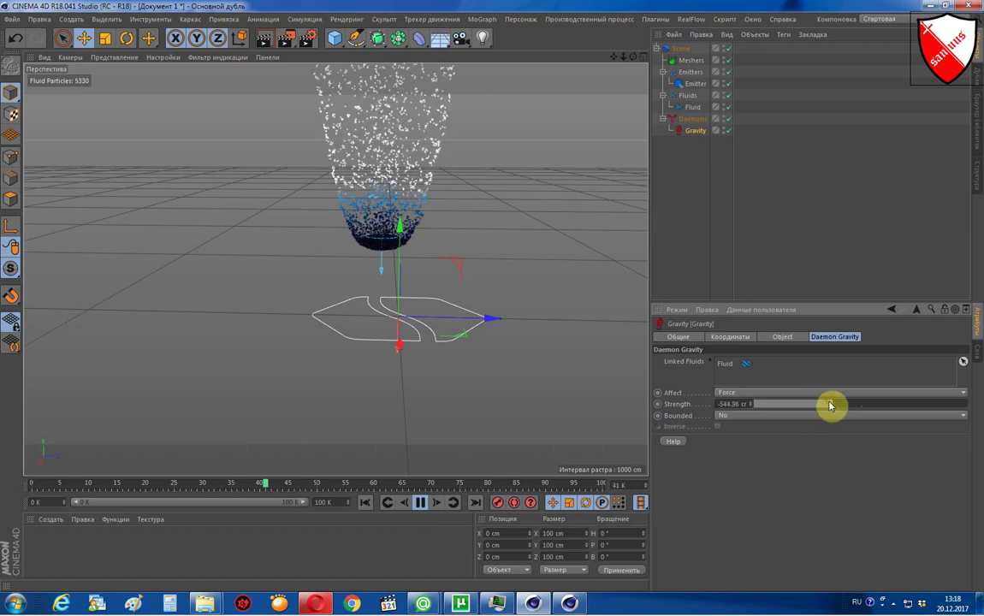
alt+drag(546, 310, 549, 312)
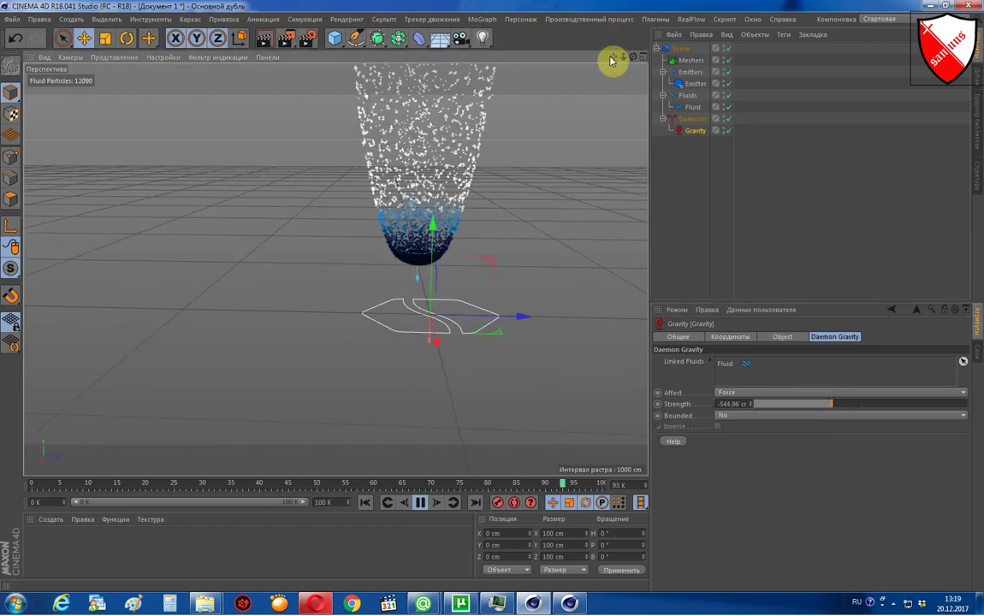
drag(614, 57, 336, 271)
drag(837, 407, 847, 406)
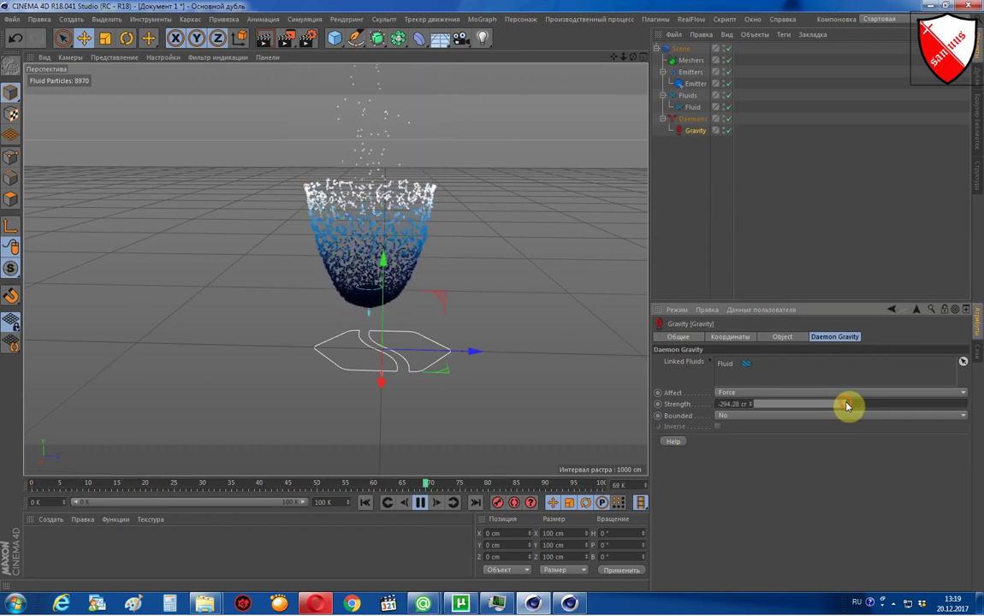
drag(847, 405, 859, 405)
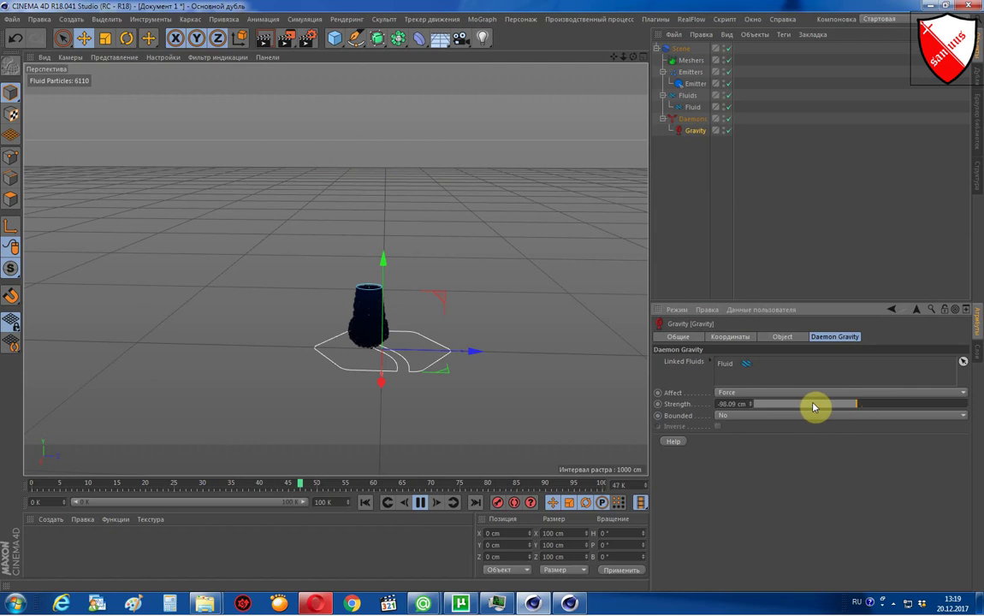
click(760, 392)
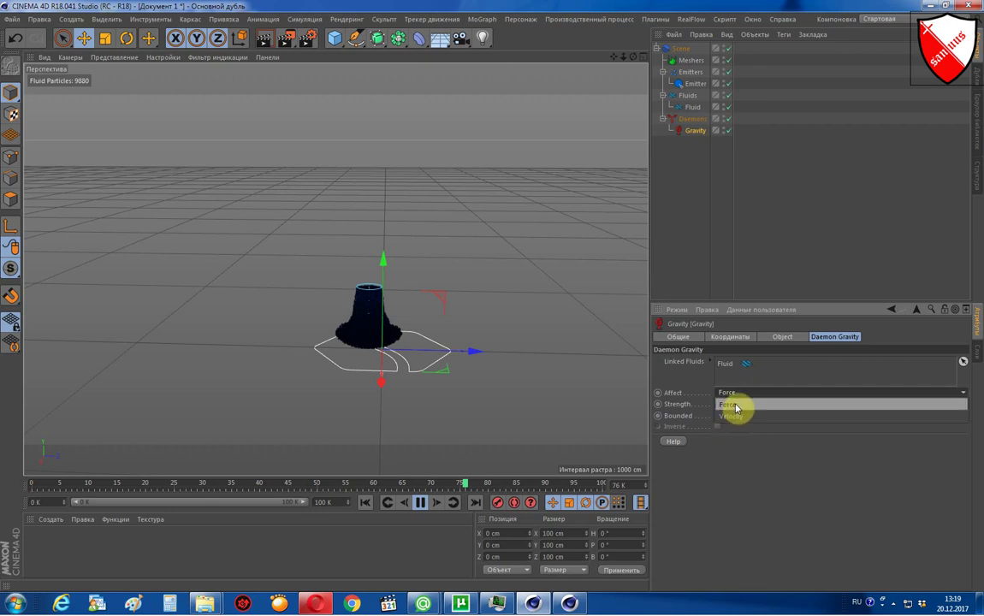
Leave Affect on Force and Bounded on No, then replay the fluid from frame 0.
click(735, 404)
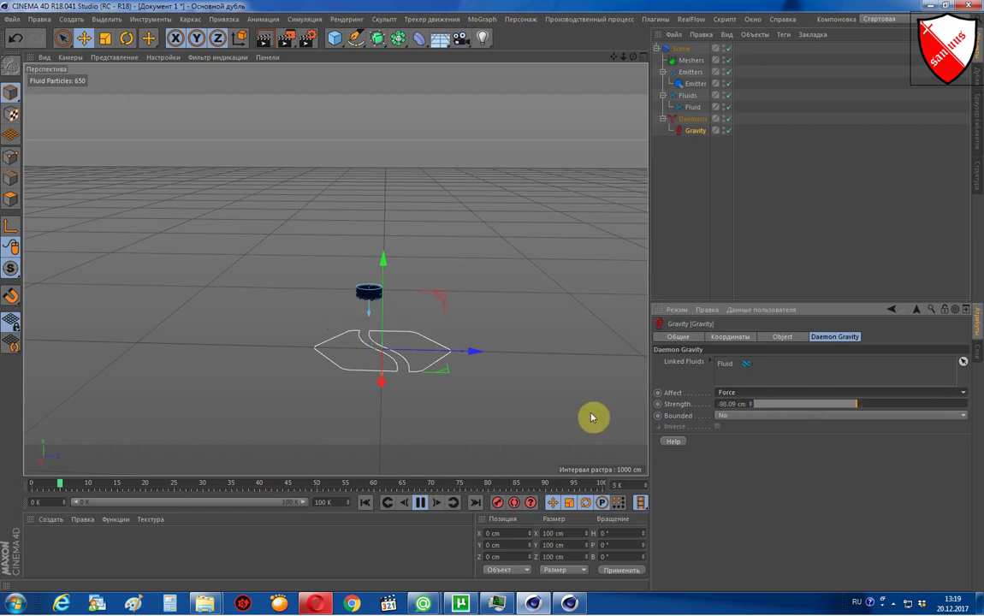
click(420, 502)
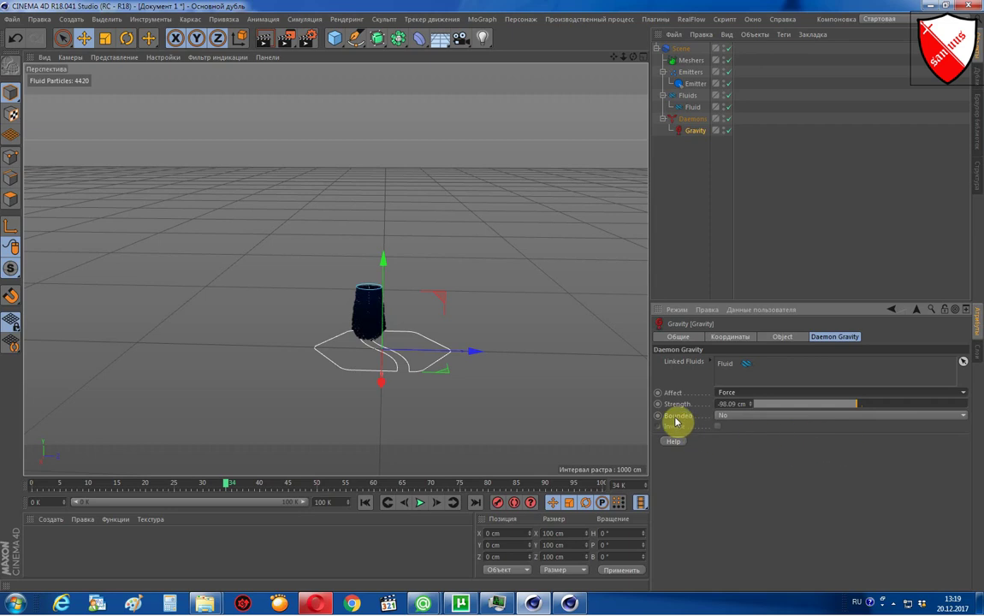
click(764, 416)
click(758, 421)
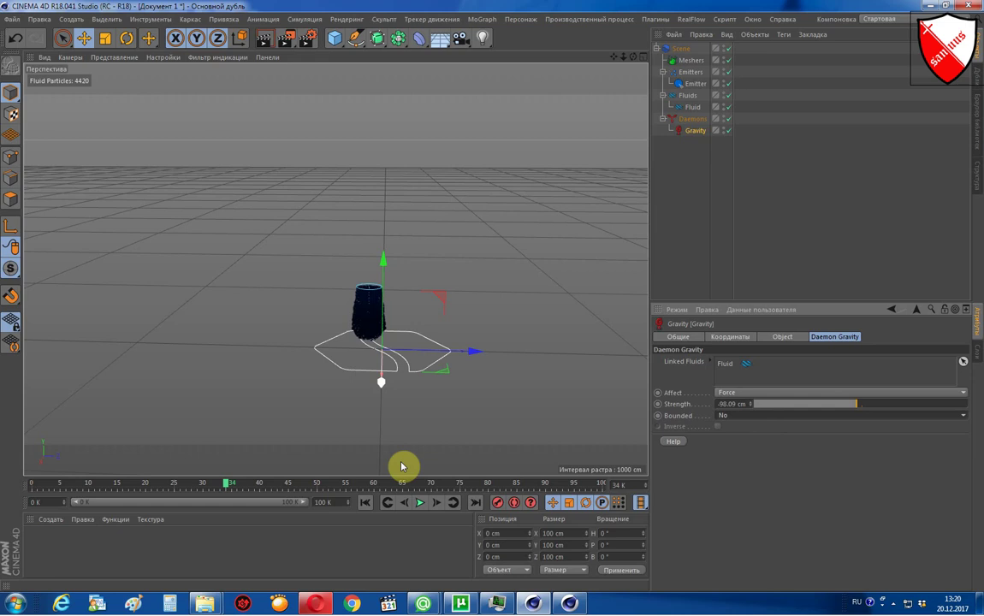
click(366, 504)
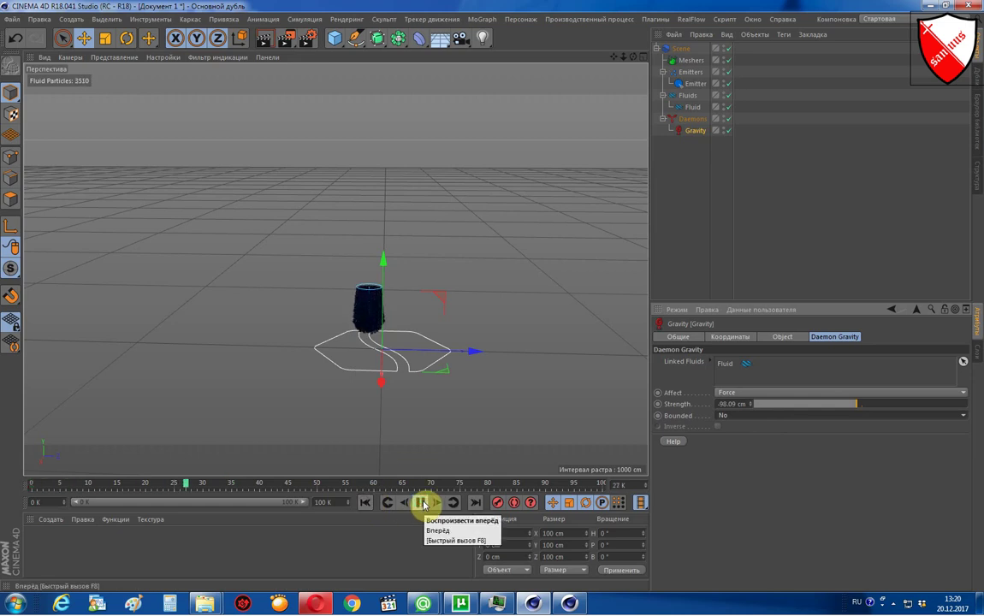
click(422, 504)
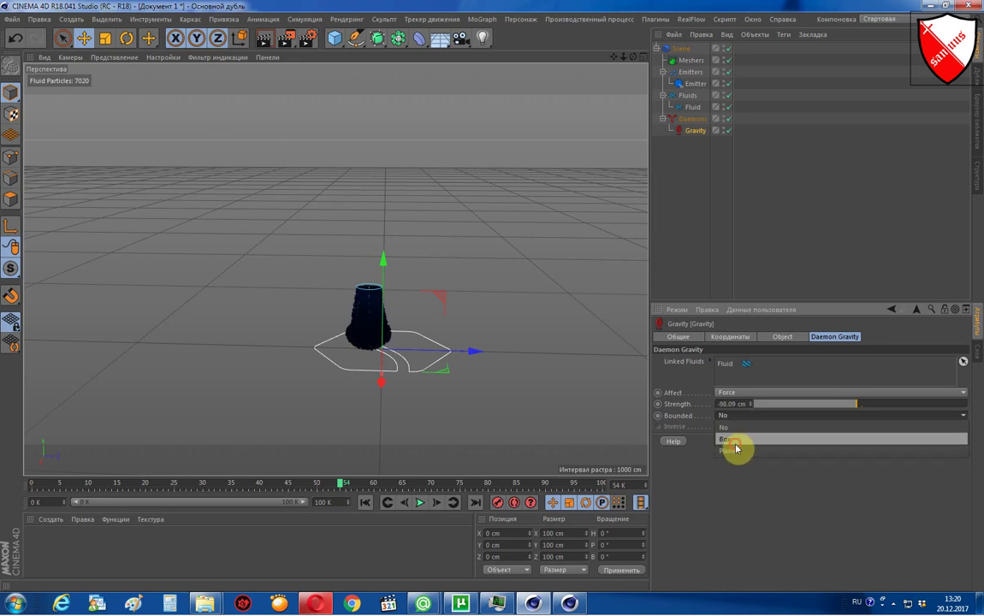
Set the Gravity daemon's Bounded to Box and raise the box above the emitter.
click(735, 439)
click(366, 504)
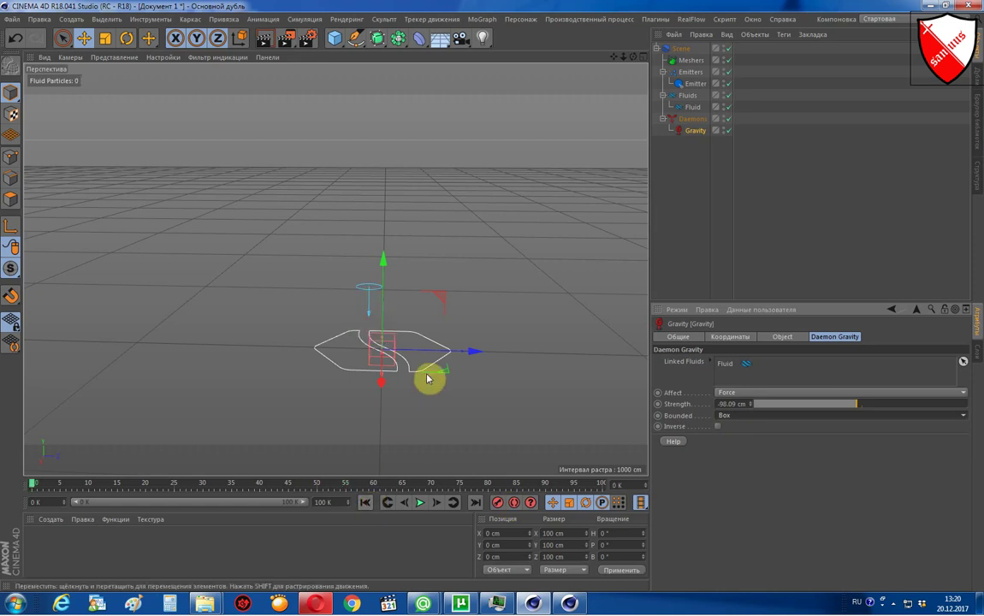
drag(428, 379, 386, 210)
scroll(402, 285, up, 3)
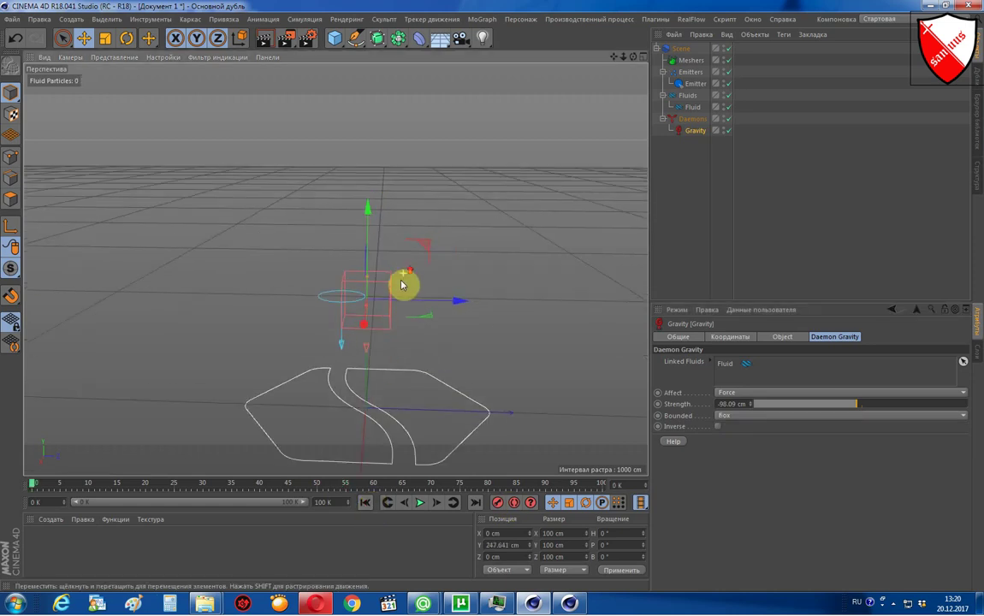
scroll(403, 285, up, 3)
mouse_move(376, 276)
mouse_down()
mouse_move(460, 249)
mouse_move(485, 267)
mouse_up()
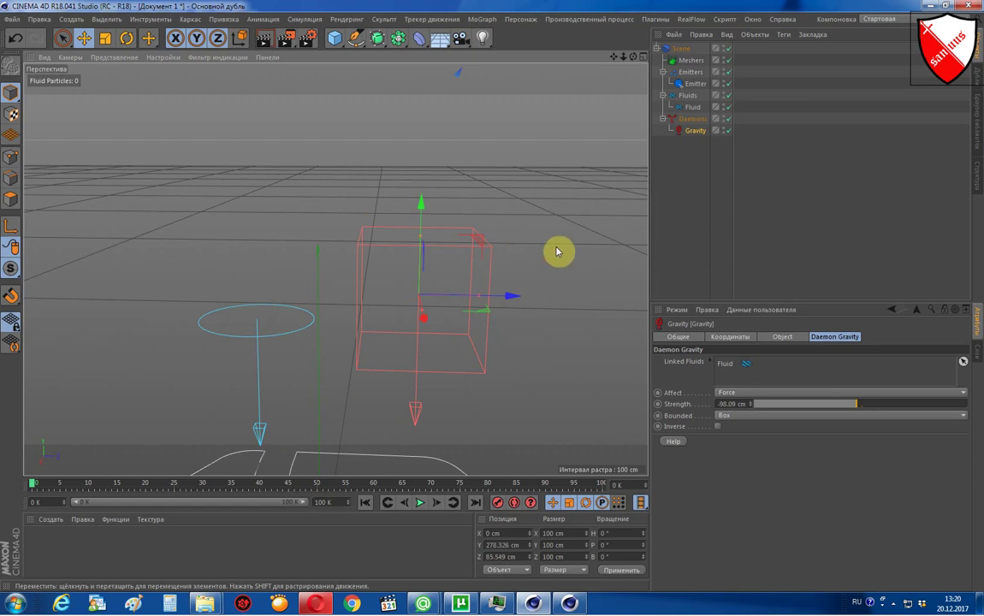
mouse_move(558, 250)
alt+mouse_down()
mouse_move(472, 255)
mouse_move(520, 276)
mouse_move(536, 267)
mouse_move(516, 226)
alt+mouse_up()
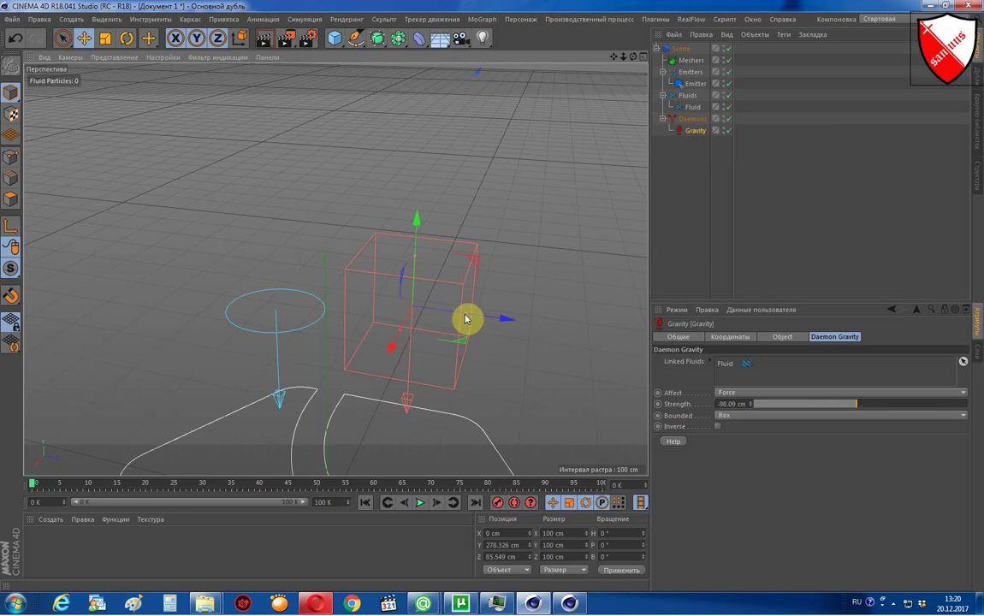
Resize the Gravity box into a long block of about 164.4 × 163.6 × 294.4 cm.
drag(466, 319, 578, 337)
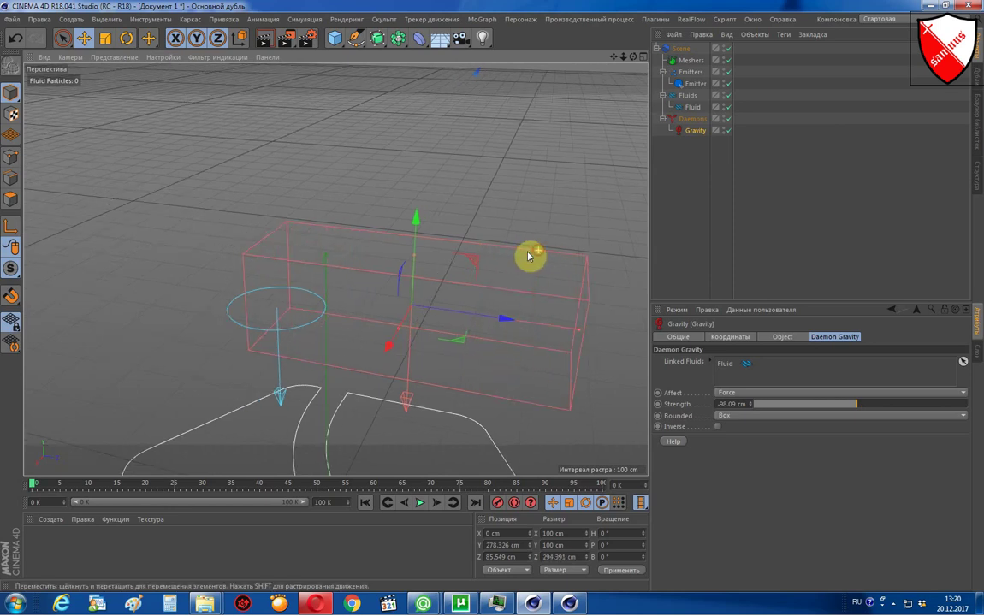
mouse_move(528, 255)
alt+mouse_down()
mouse_move(337, 286)
mouse_move(350, 286)
alt+mouse_up()
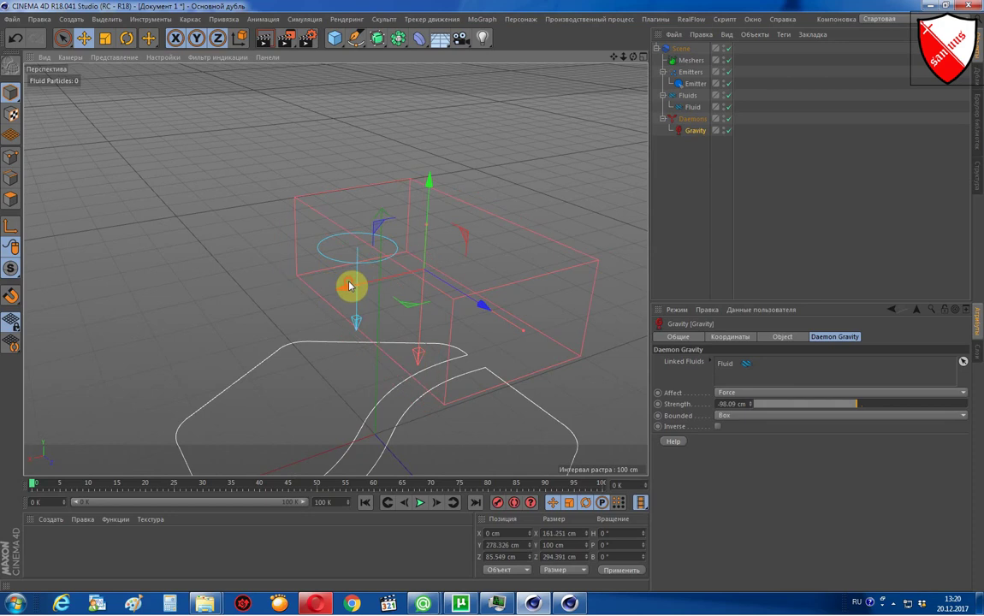
mouse_move(427, 223)
mouse_down()
mouse_move(438, 190)
mouse_move(442, 233)
mouse_move(450, 193)
mouse_up()
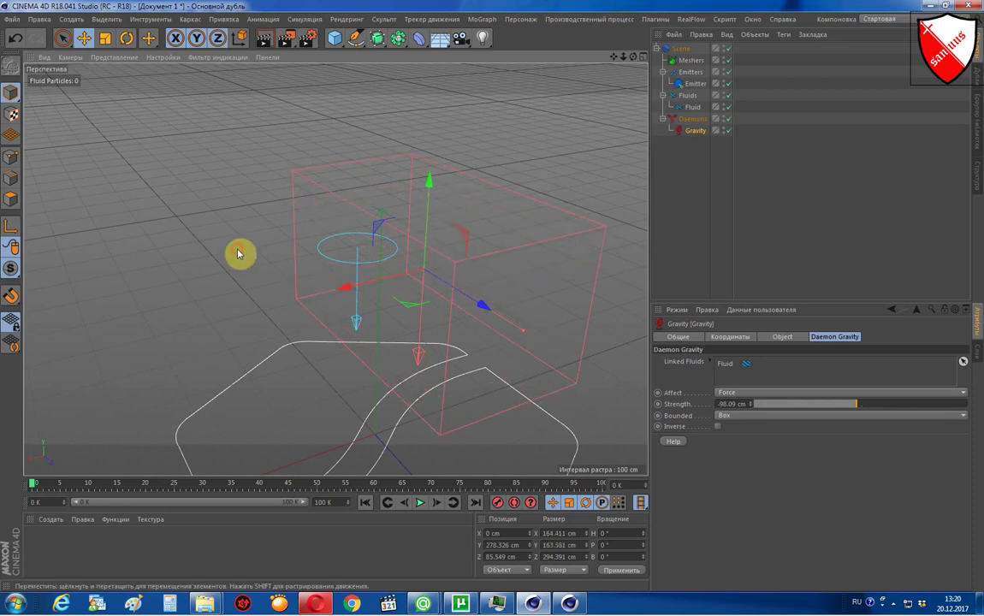
mouse_move(239, 254)
alt+mouse_down()
mouse_move(318, 242)
mouse_move(305, 274)
mouse_move(360, 351)
alt+mouse_up()
mouse_move(560, 283)
alt+mouse_down()
mouse_move(545, 256)
mouse_move(567, 259)
alt+mouse_up()
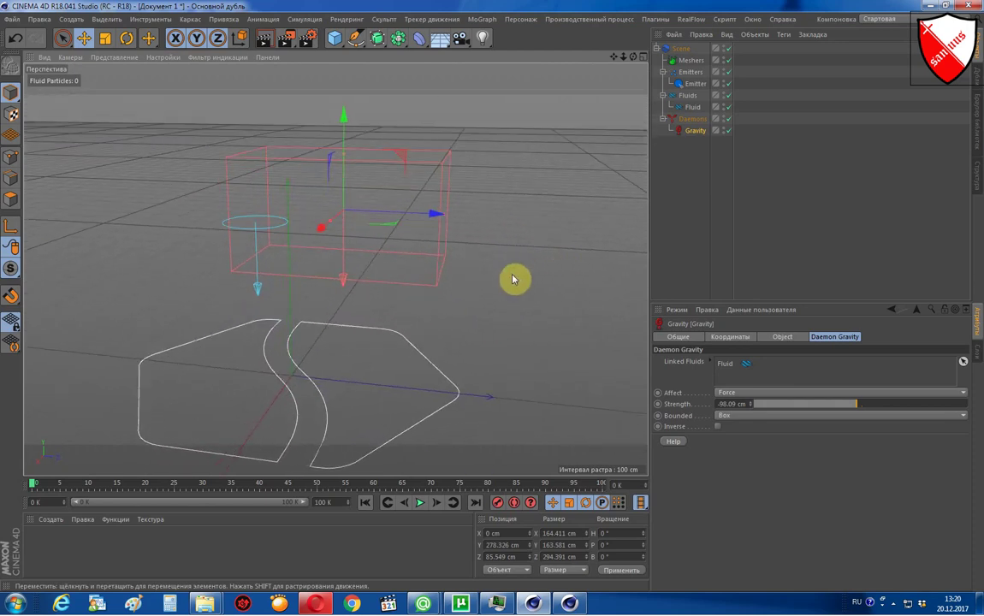
scroll(324, 256, up, 2)
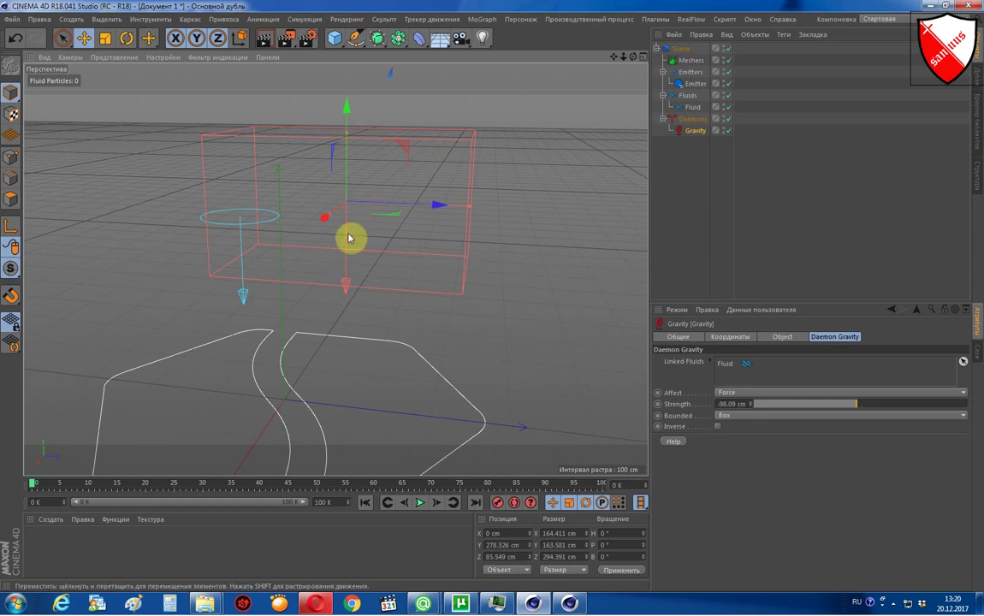
Tilt the Gravity box about 37° and set the daemon's Strength to 986.
key(r)
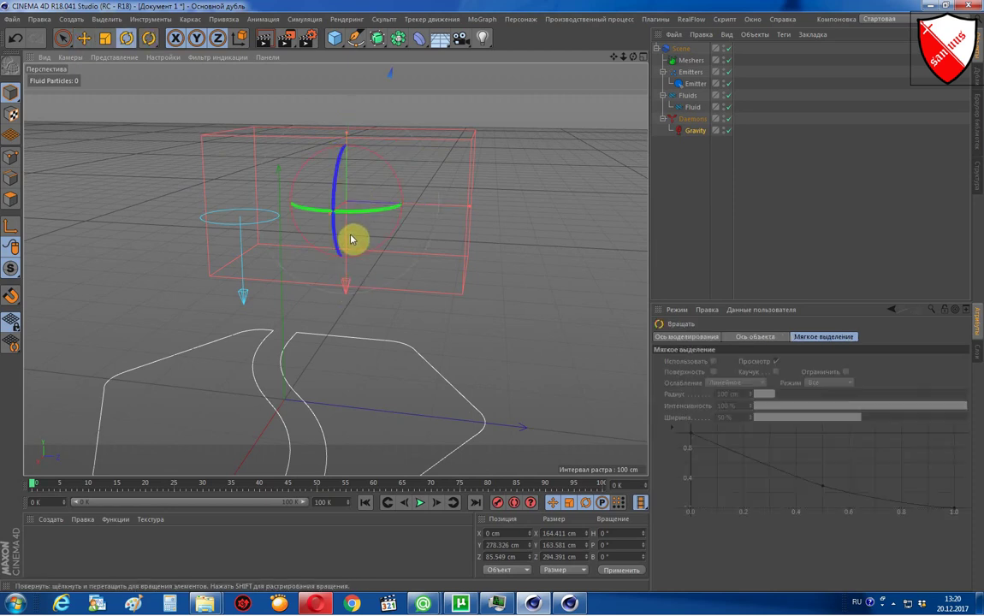
mouse_move(398, 182)
mouse_down()
mouse_move(373, 154)
mouse_move(314, 136)
mouse_move(290, 170)
mouse_move(334, 169)
mouse_move(384, 206)
mouse_move(369, 165)
mouse_move(341, 154)
mouse_move(312, 154)
mouse_move(300, 176)
mouse_move(329, 159)
mouse_move(371, 163)
mouse_move(404, 193)
mouse_move(399, 186)
mouse_up()
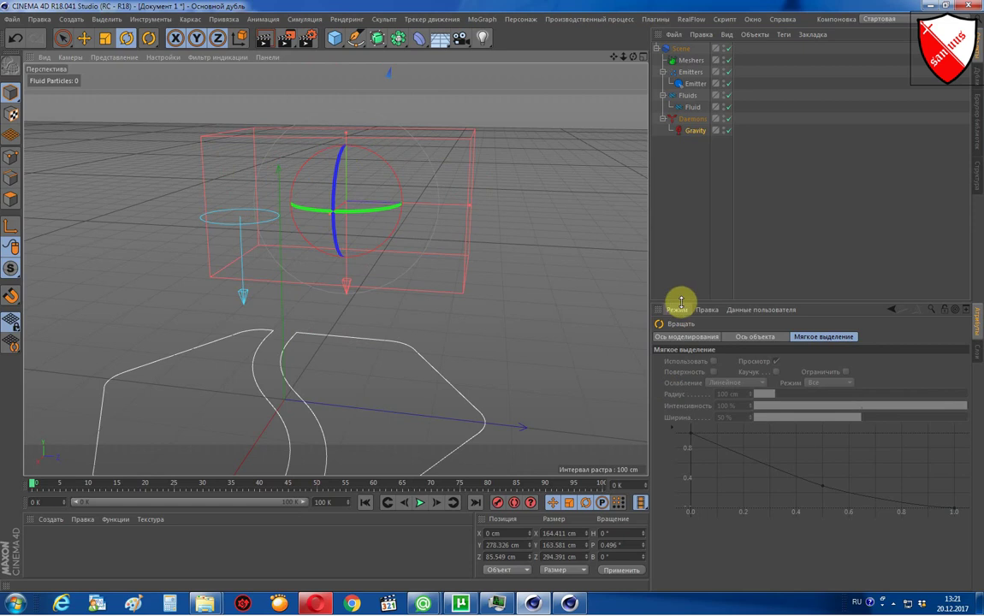
click(684, 131)
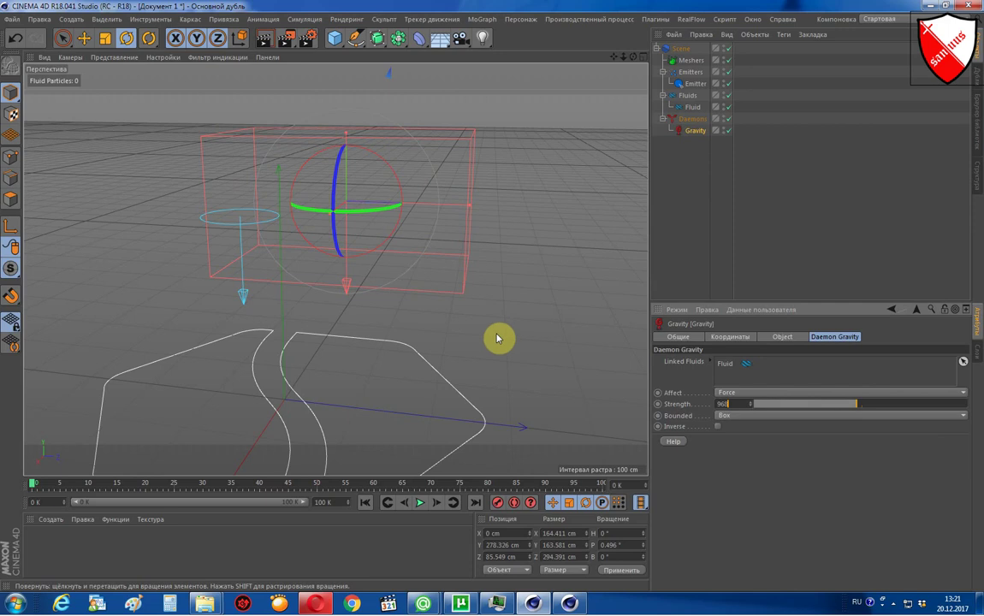
click(729, 403)
text(1)
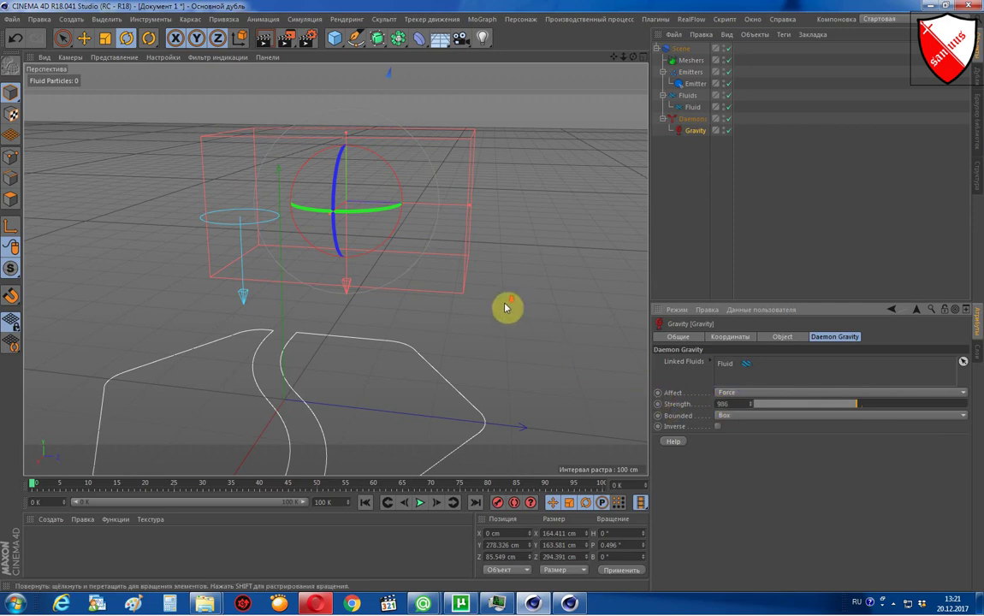
Move the Gravity box lower and to the left, stretching it slightly deeper.
alt+drag(505, 306, 514, 339)
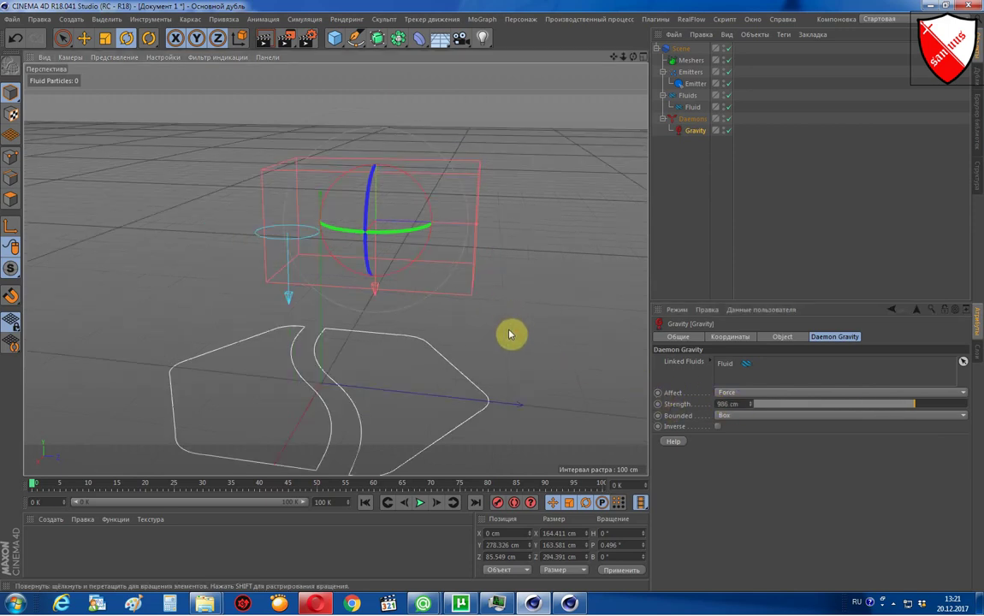
key(t)
key(e)
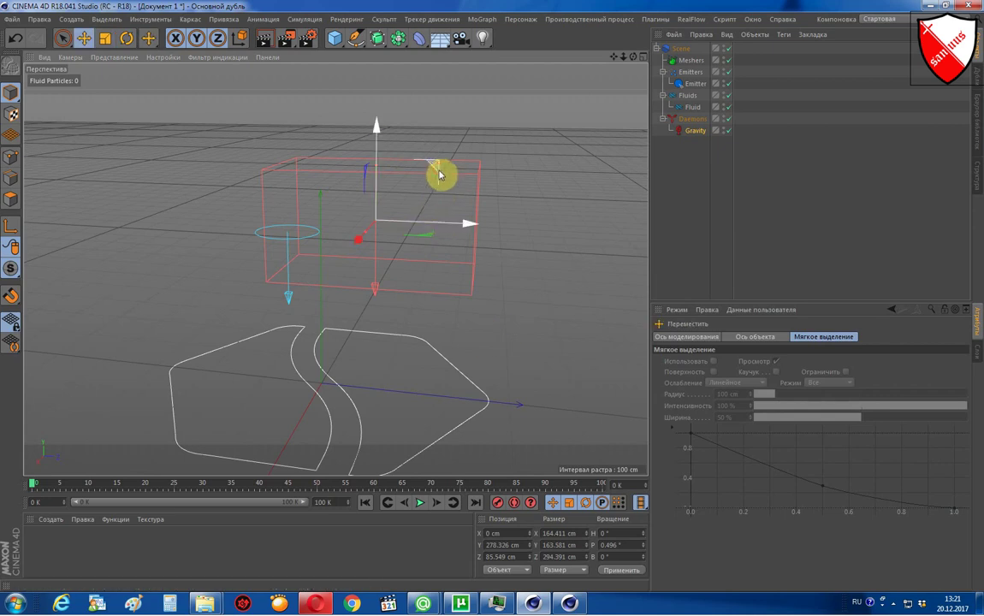
drag(439, 175, 343, 201)
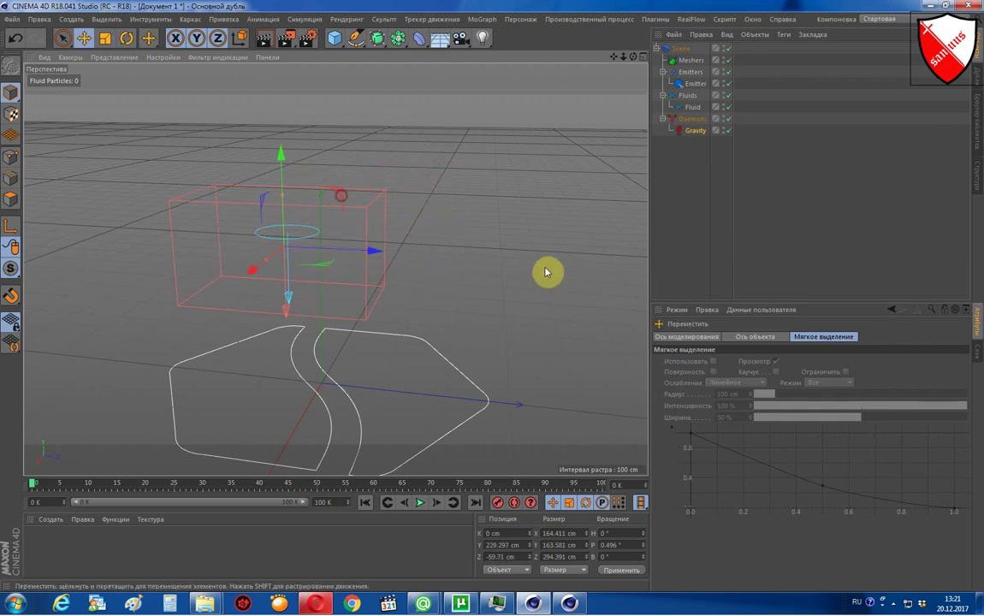
mouse_move(548, 272)
alt+mouse_down()
mouse_move(562, 261)
mouse_move(496, 268)
alt+mouse_up()
drag(387, 252, 390, 248)
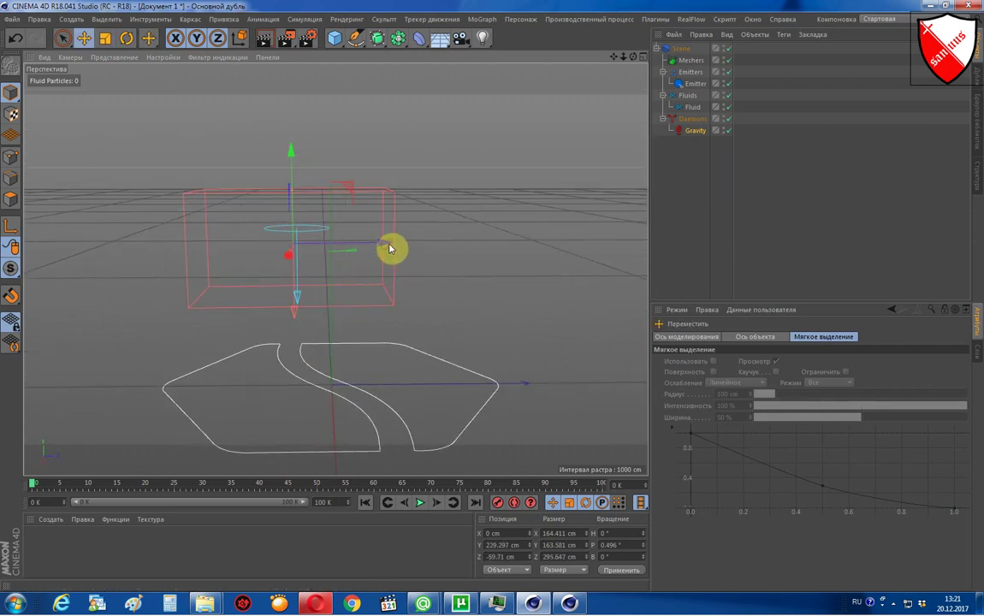
Rotate the Gravity box to 131° pitch and move it down toward the floor shape.
key(r)
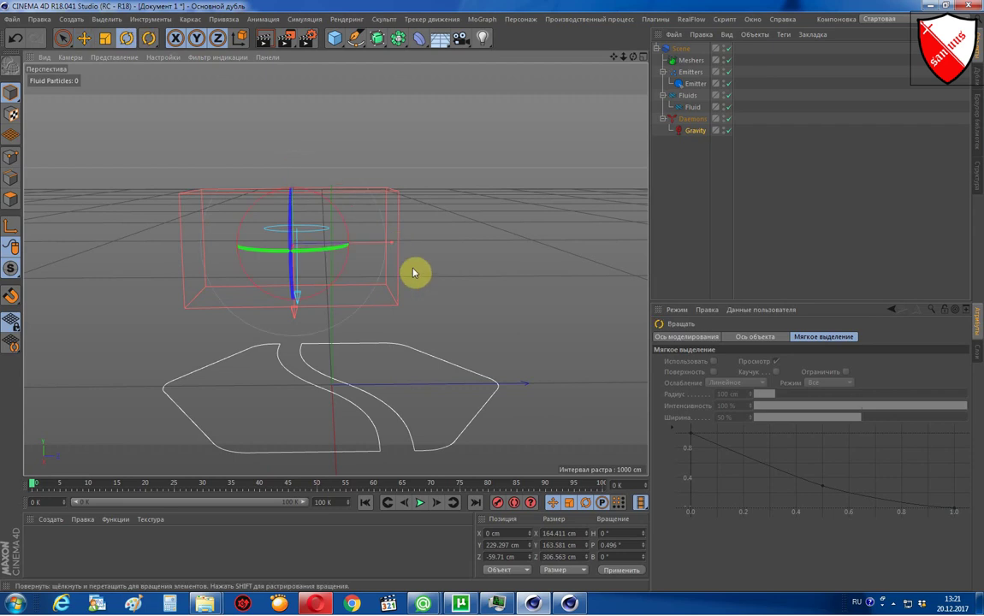
mouse_move(340, 213)
mouse_down()
mouse_move(241, 163)
mouse_move(226, 178)
mouse_move(226, 228)
mouse_move(261, 228)
mouse_up()
key(e)
drag(300, 190, 272, 291)
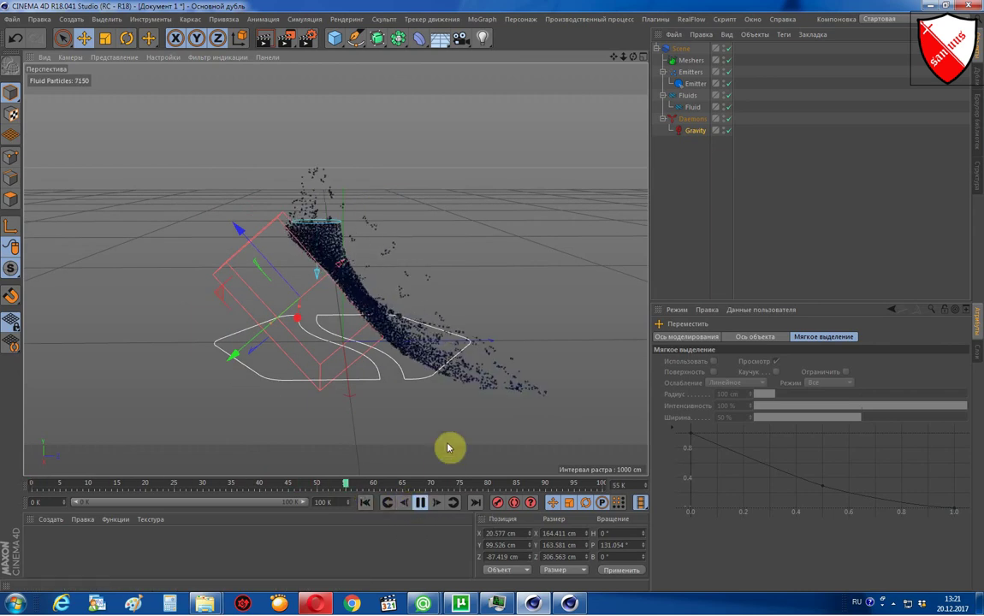
Turn the Gravity box to 177.6° pitch, raise it to Y 145 cm, and rewind to frame 0.
drag(286, 286, 307, 268)
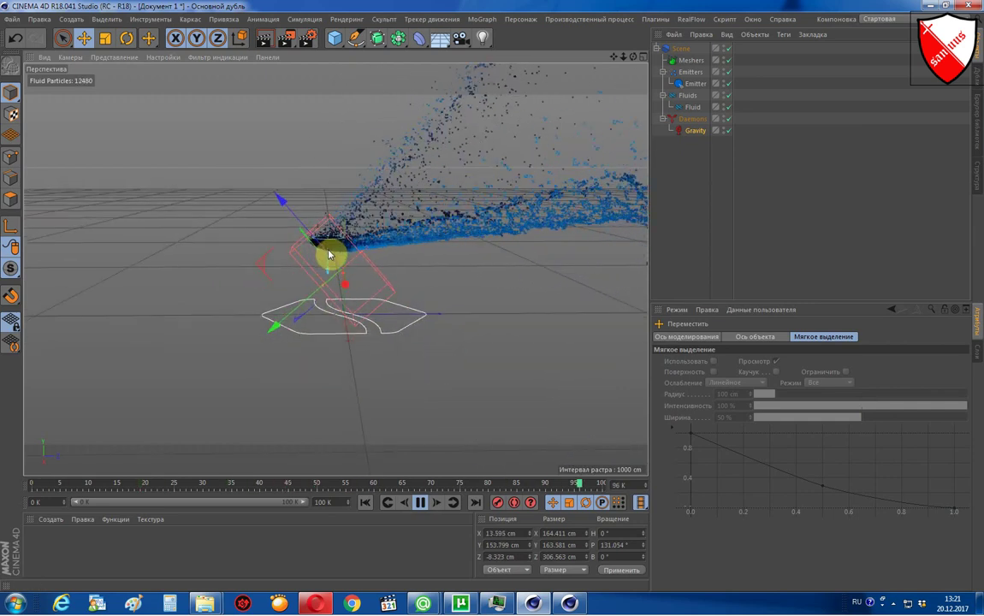
mouse_move(330, 257)
mouse_down()
mouse_move(266, 286)
mouse_move(240, 328)
mouse_move(252, 326)
mouse_up()
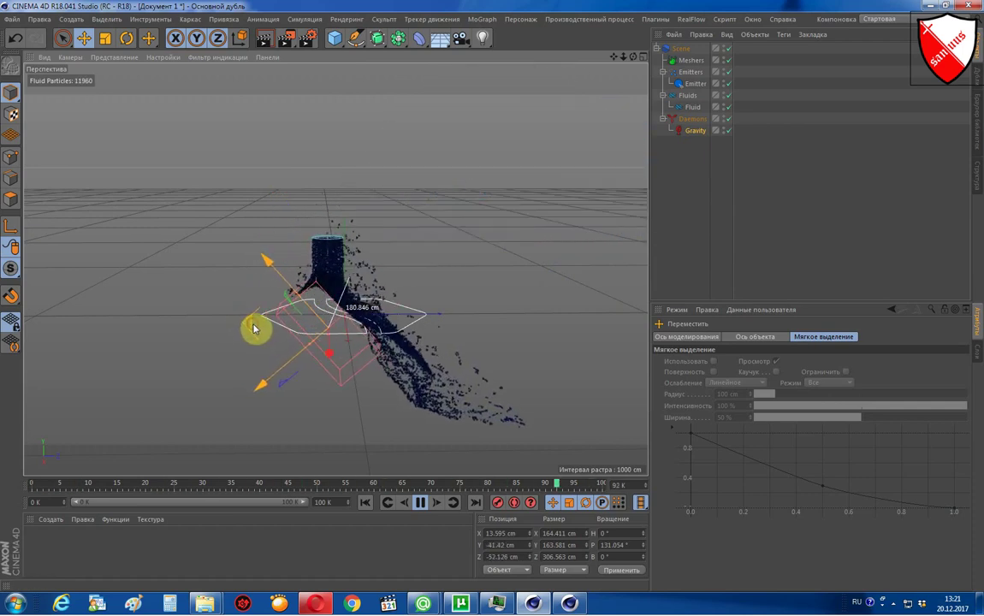
key(r)
mouse_move(385, 310)
mouse_down()
mouse_move(356, 286)
mouse_move(352, 318)
mouse_up()
key(e)
drag(327, 366, 334, 344)
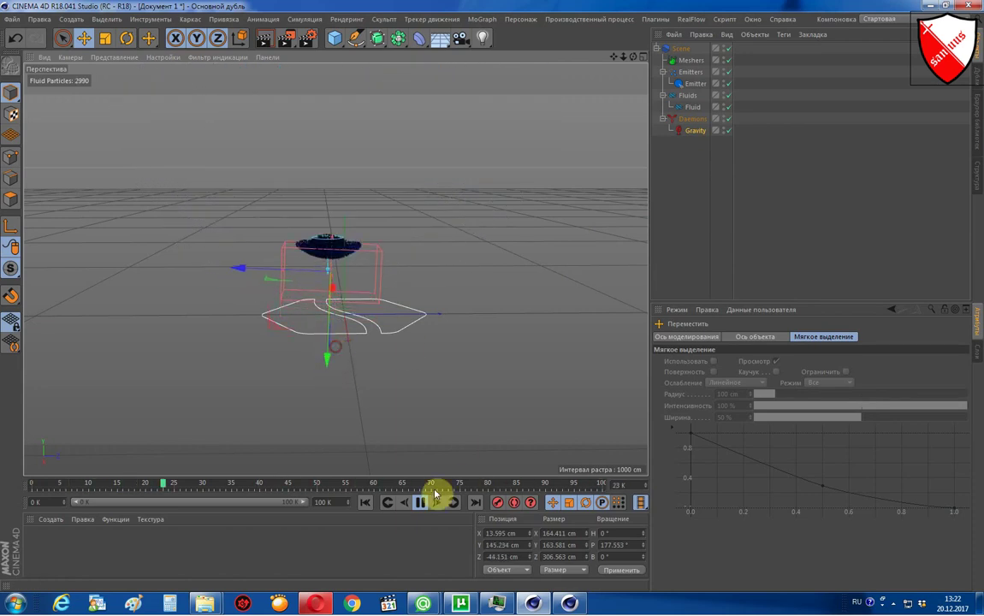
click(364, 503)
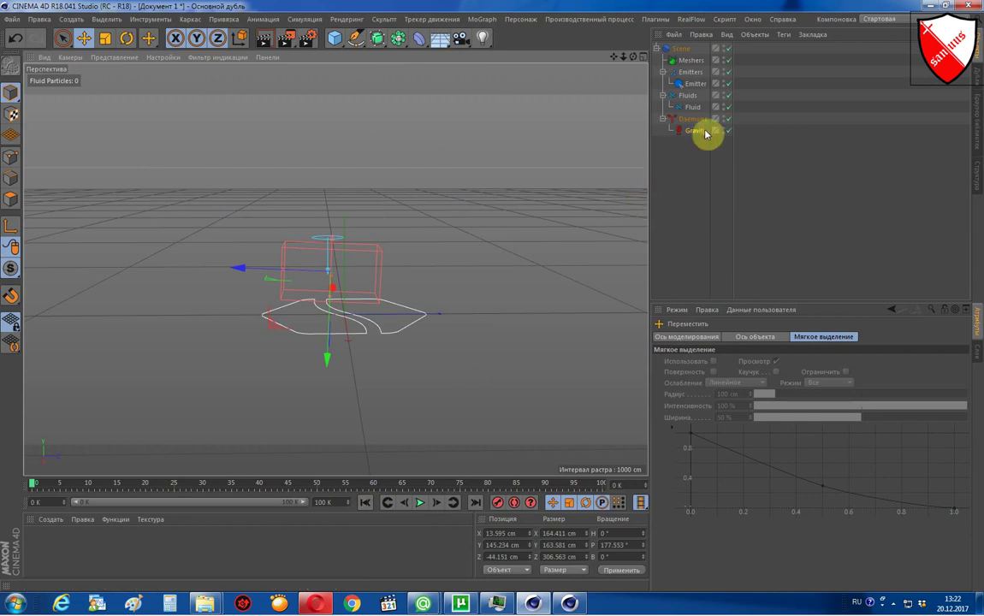
Set the Emitter's Emitter Type to Image.
click(681, 87)
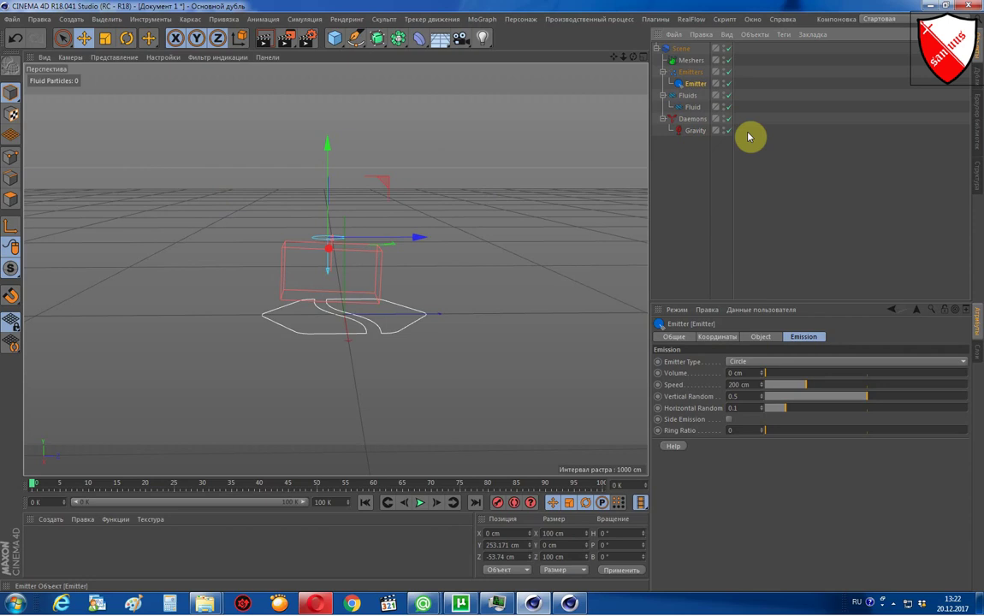
click(785, 364)
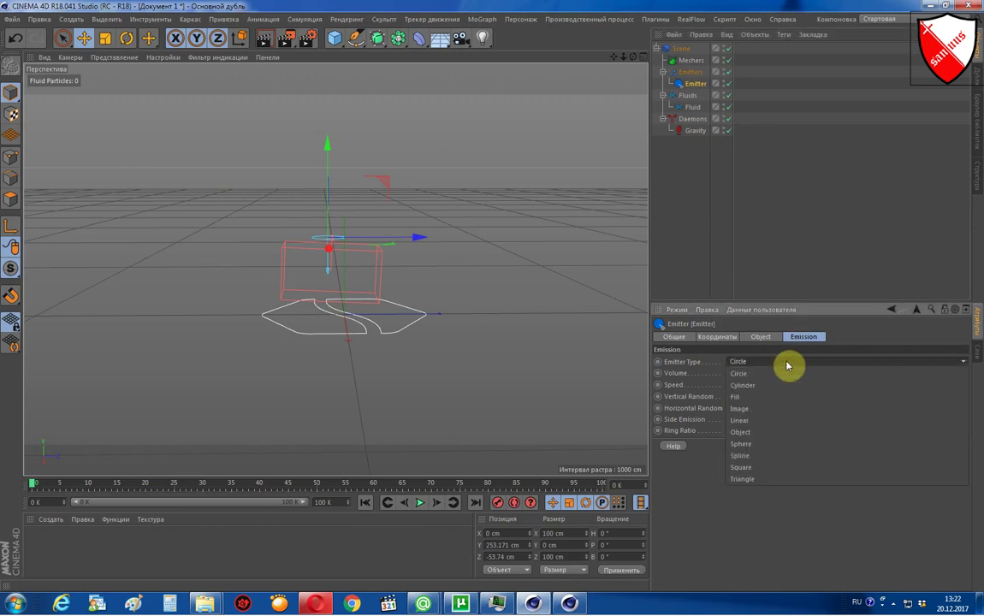
click(751, 409)
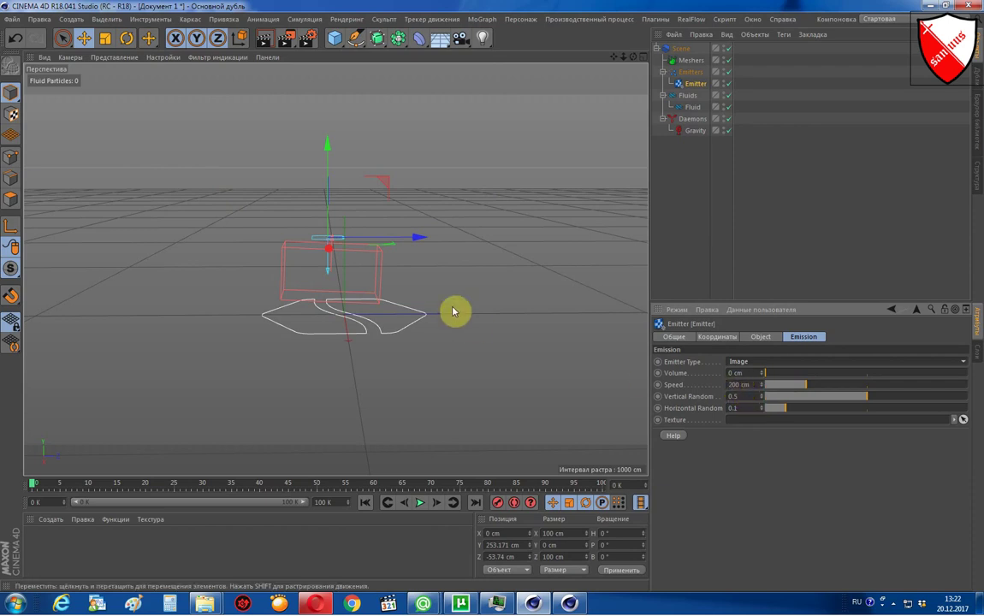
Enlarge the emitter rectangle to about 202 × 305 cm.
scroll(360, 266, up, 3)
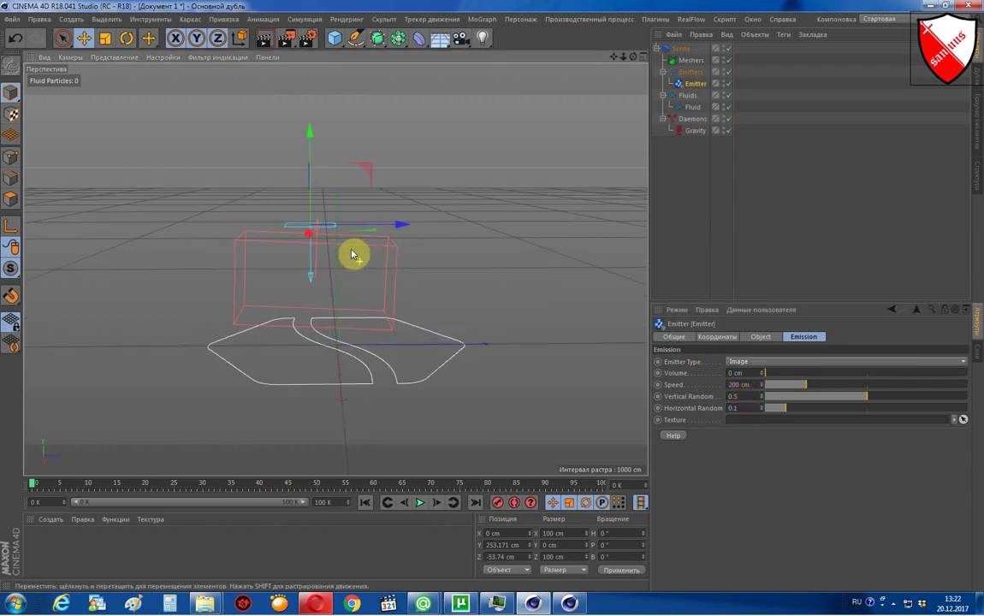
alt+drag(421, 195, 422, 244)
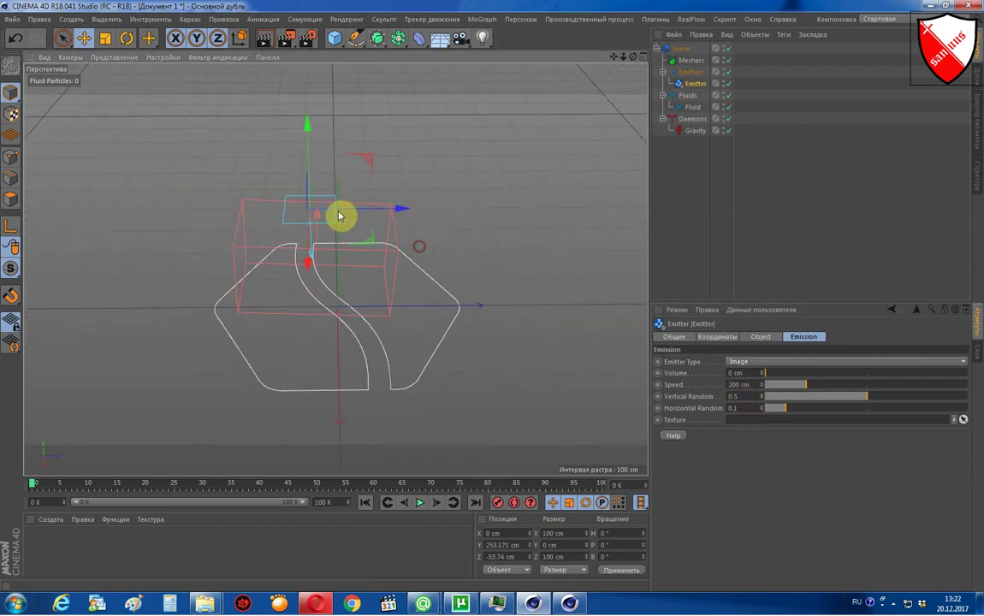
scroll(342, 216, up, 3)
drag(334, 211, 421, 225)
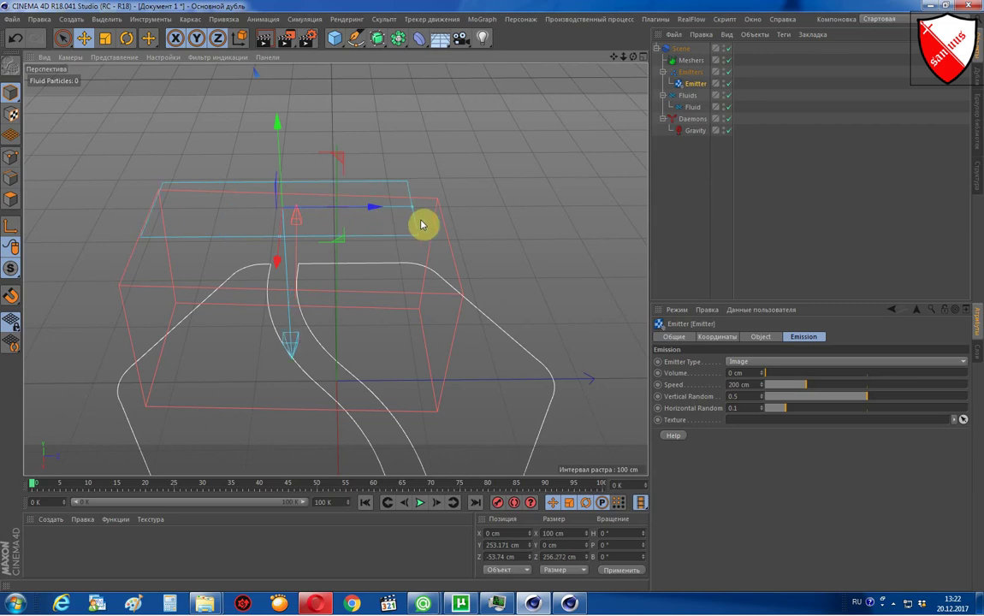
drag(281, 237, 313, 273)
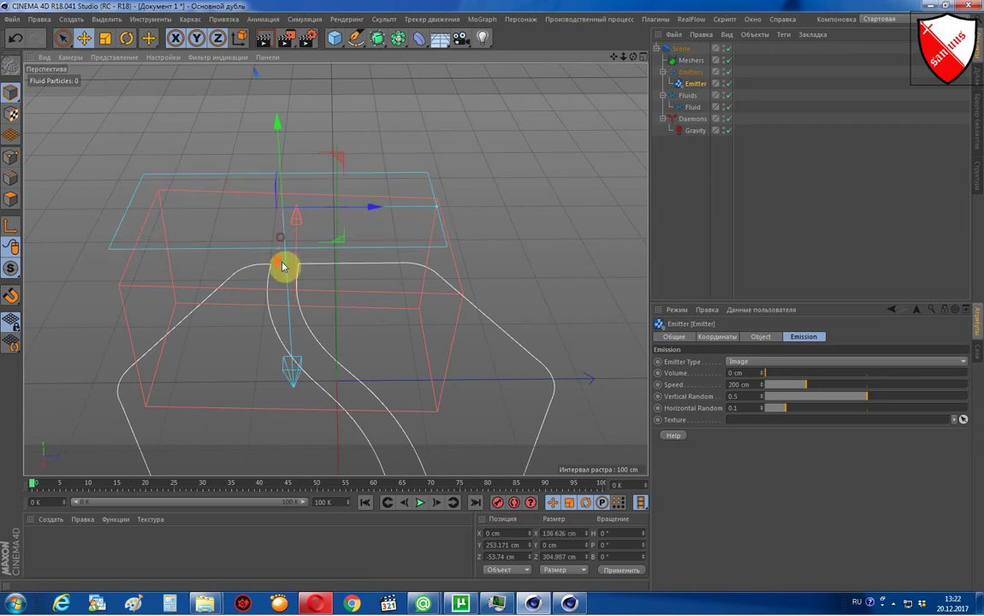
scroll(492, 237, down, 5)
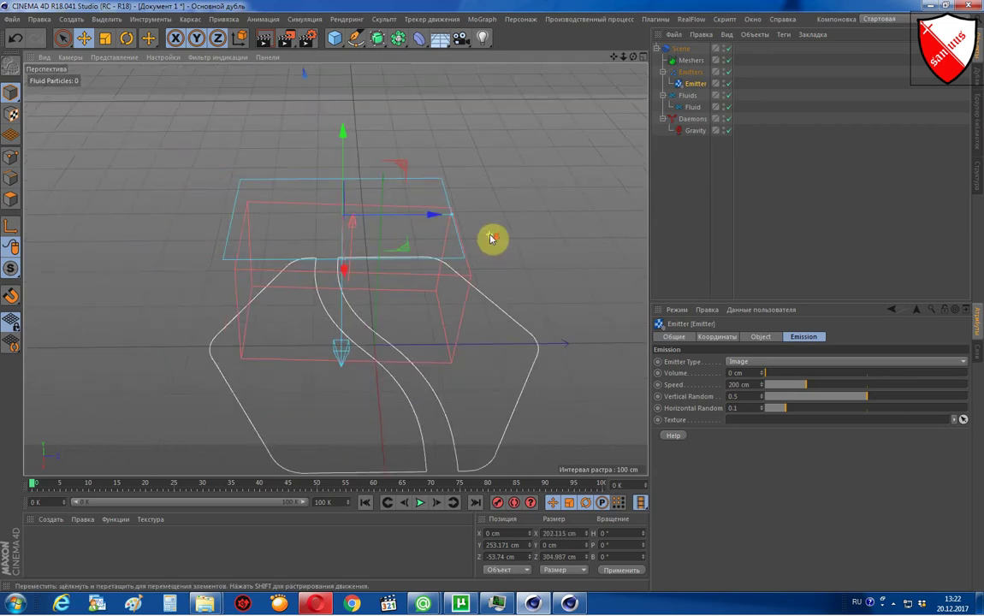
click(53, 548)
Create a new material and turn off its Reflectance channel.
double_click(53, 547)
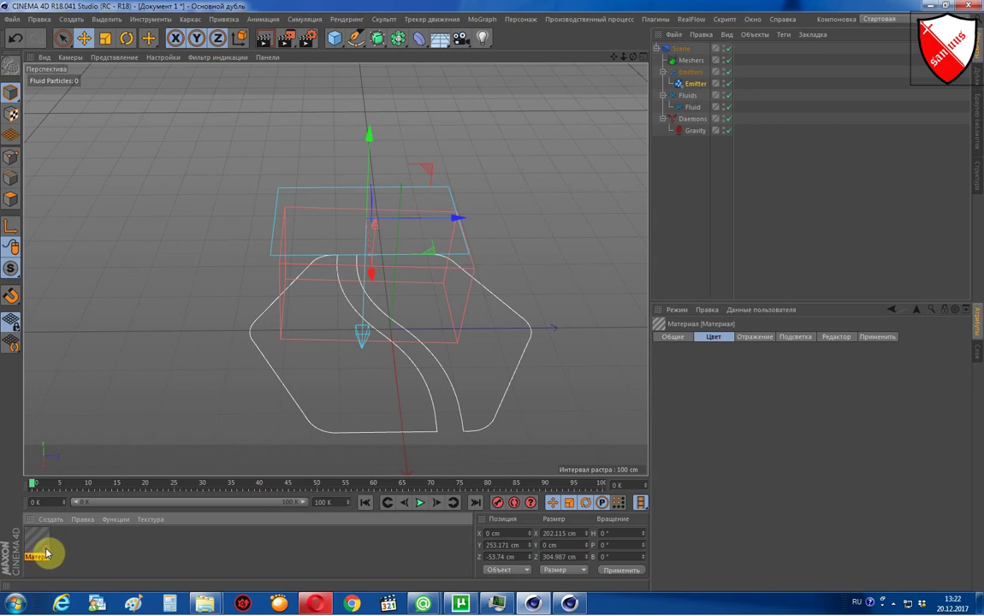
double_click(46, 552)
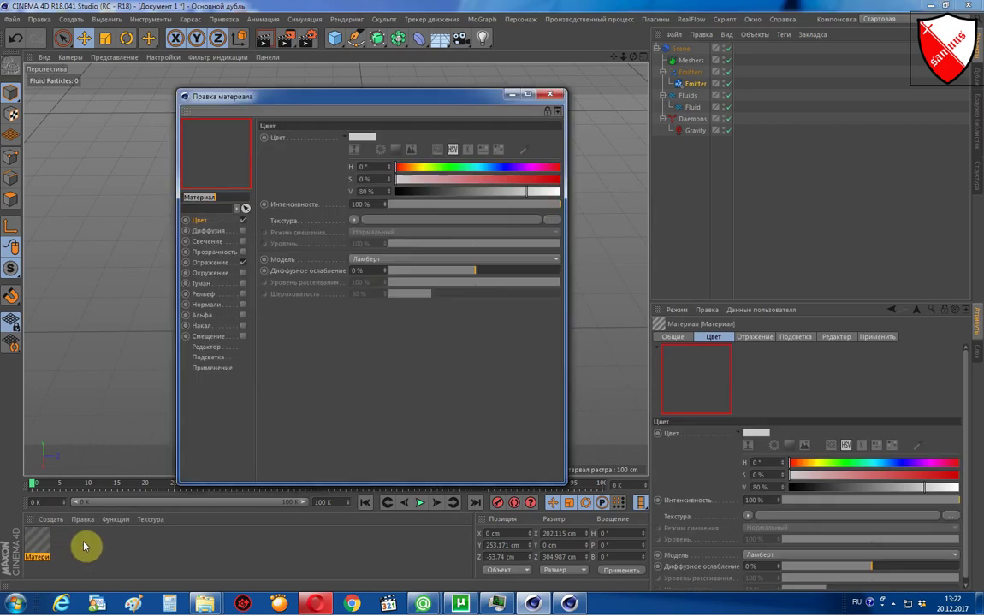
click(243, 262)
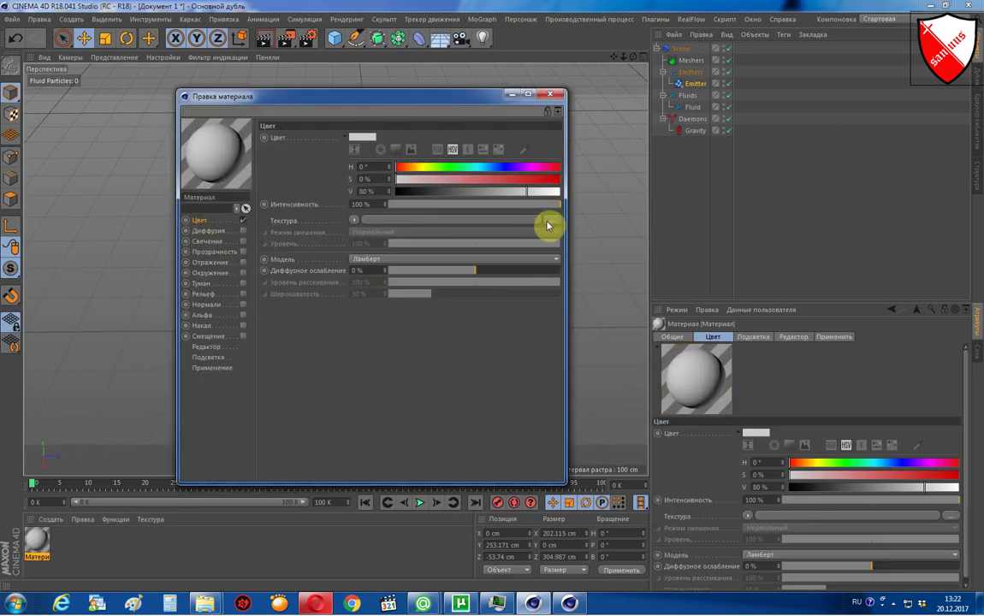
Load 456.png as the material's colour texture without copying it, used as the Emitter's texture.
click(548, 221)
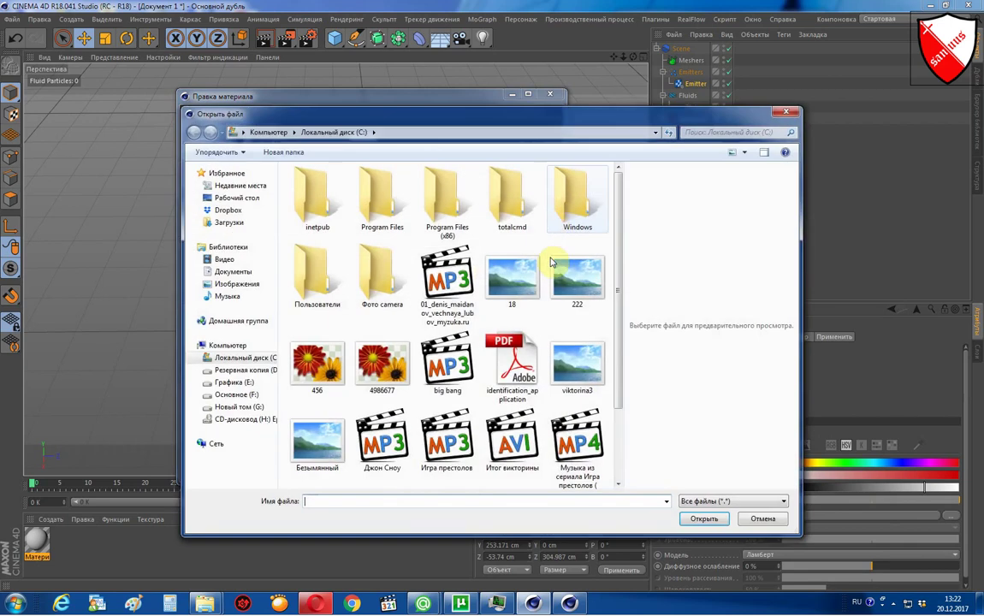
click(335, 366)
drag(665, 118, 508, 73)
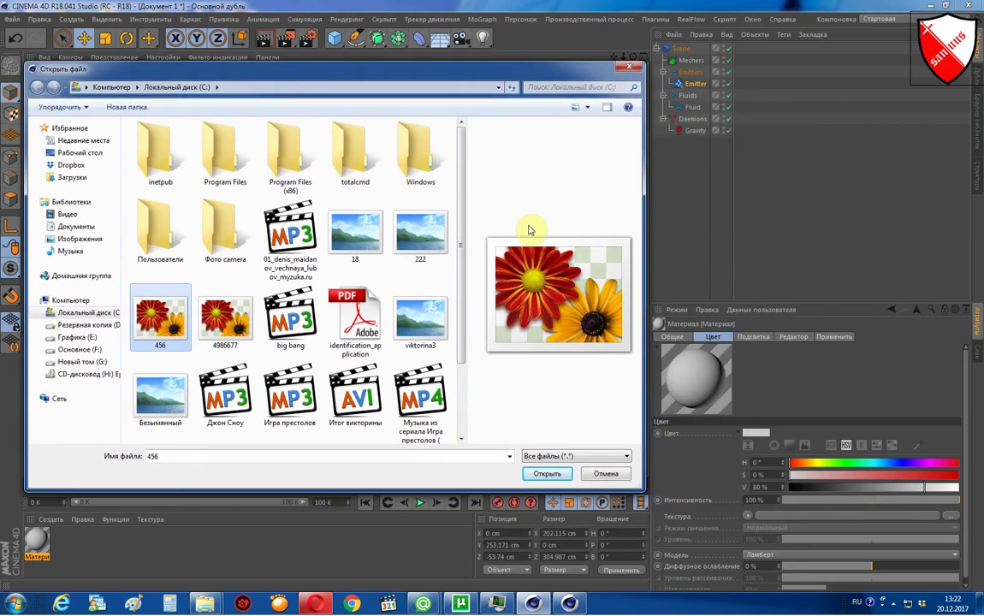
click(551, 479)
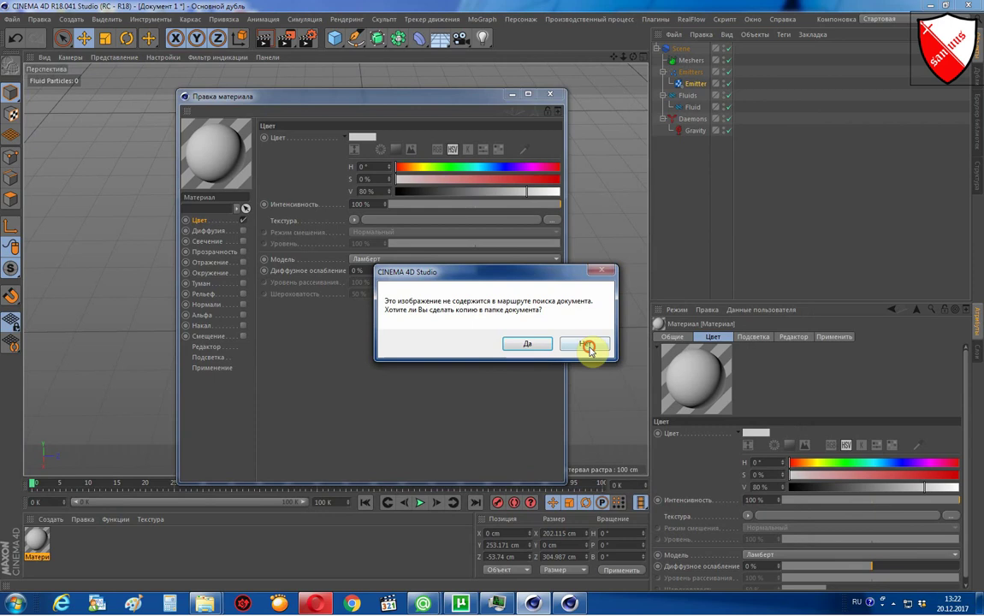
click(587, 345)
click(684, 84)
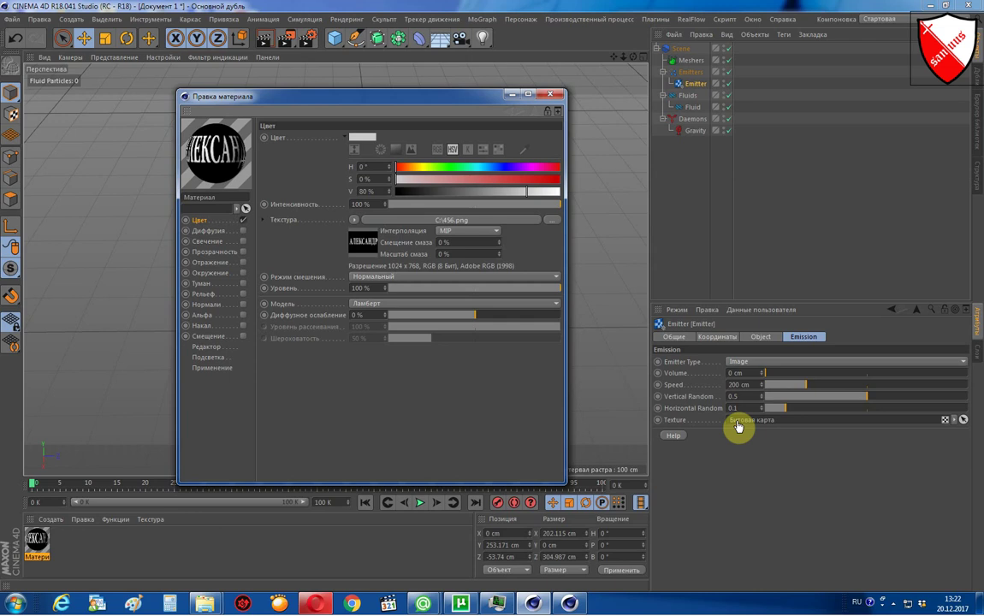
click(514, 96)
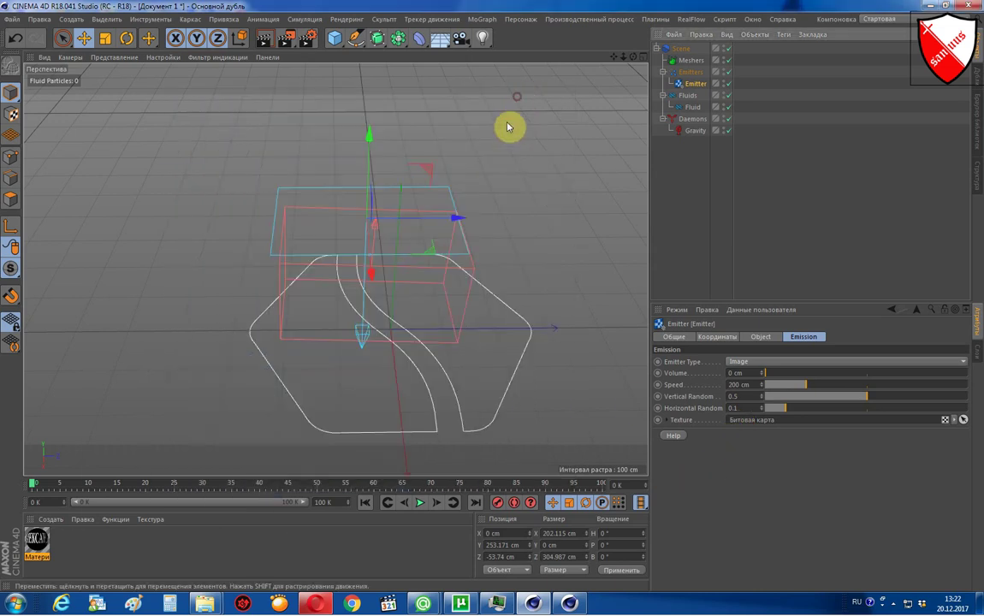
Play and replay the image emission to check the lettering forms.
click(420, 505)
click(419, 505)
mouse_move(531, 255)
alt+mouse_down()
mouse_move(516, 301)
mouse_move(417, 303)
alt+mouse_up()
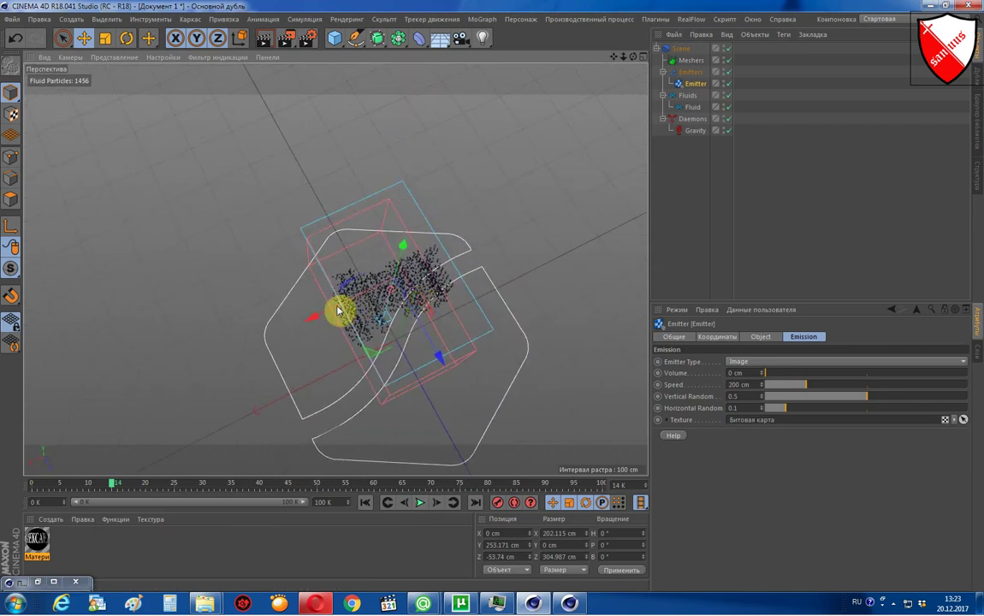
click(366, 502)
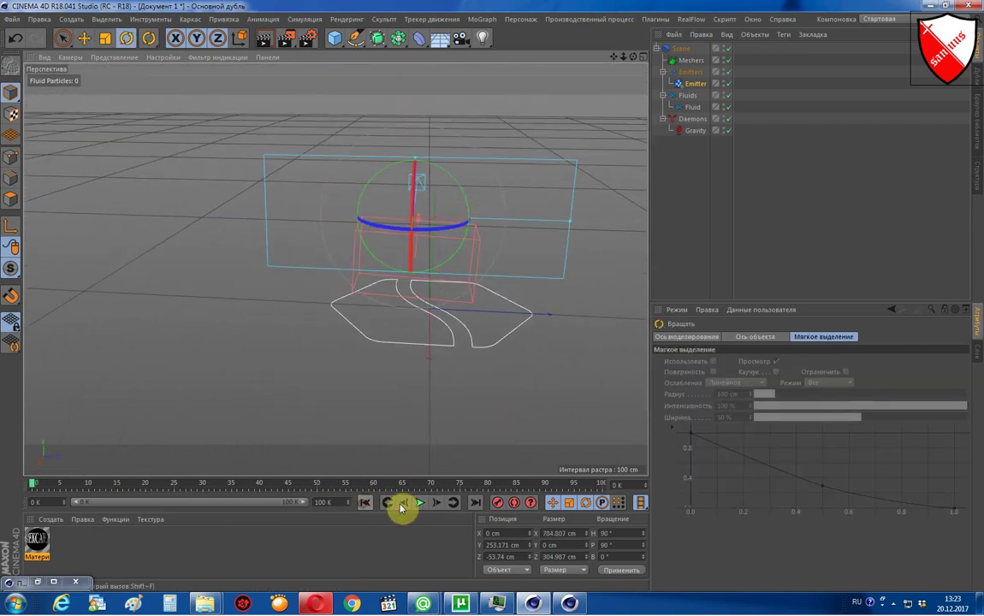
click(420, 502)
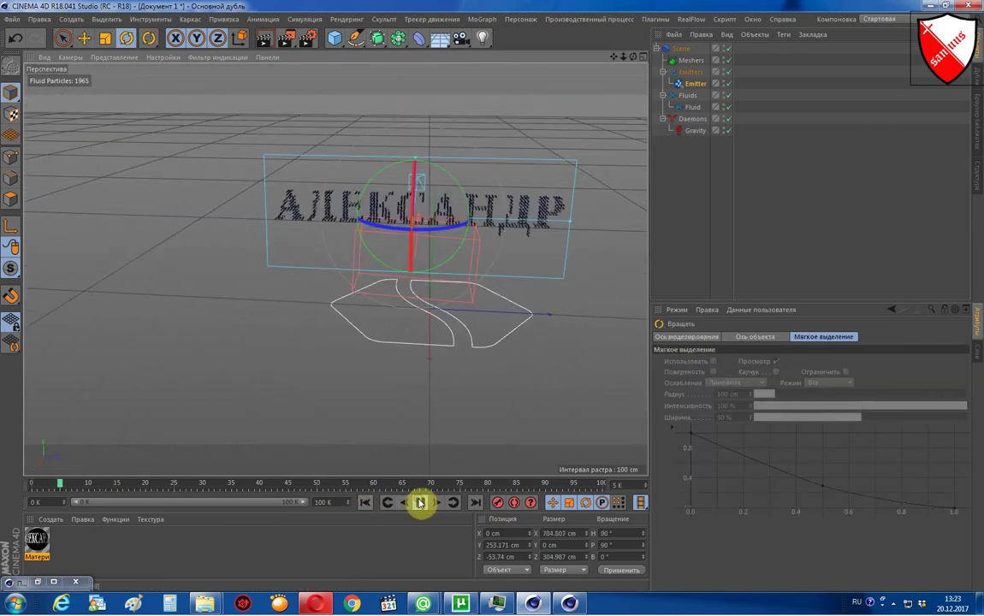
click(367, 503)
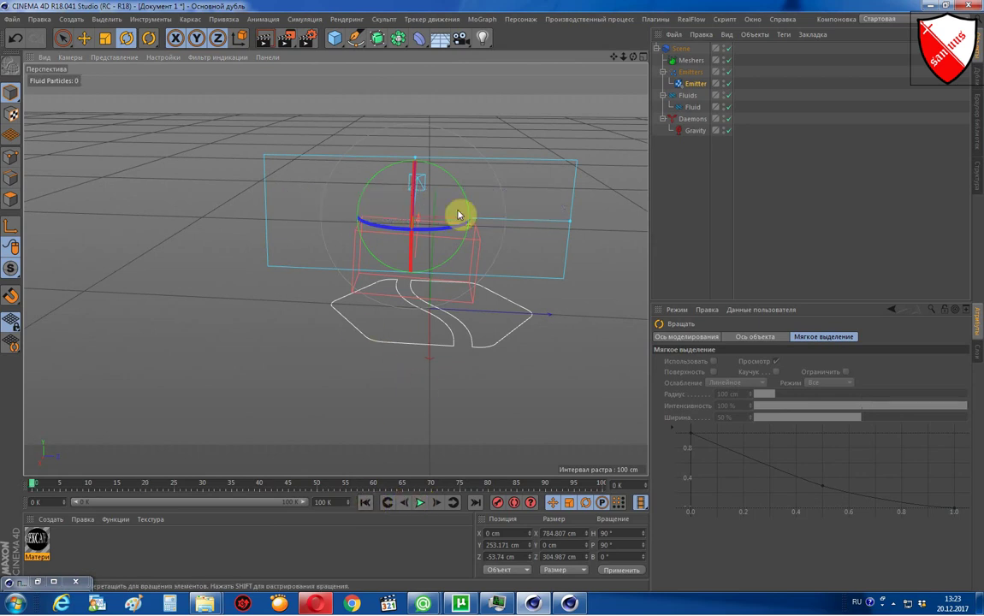
Scale the image emitter plane up to about 1063 × 413 cm.
click(106, 38)
drag(155, 198, 255, 106)
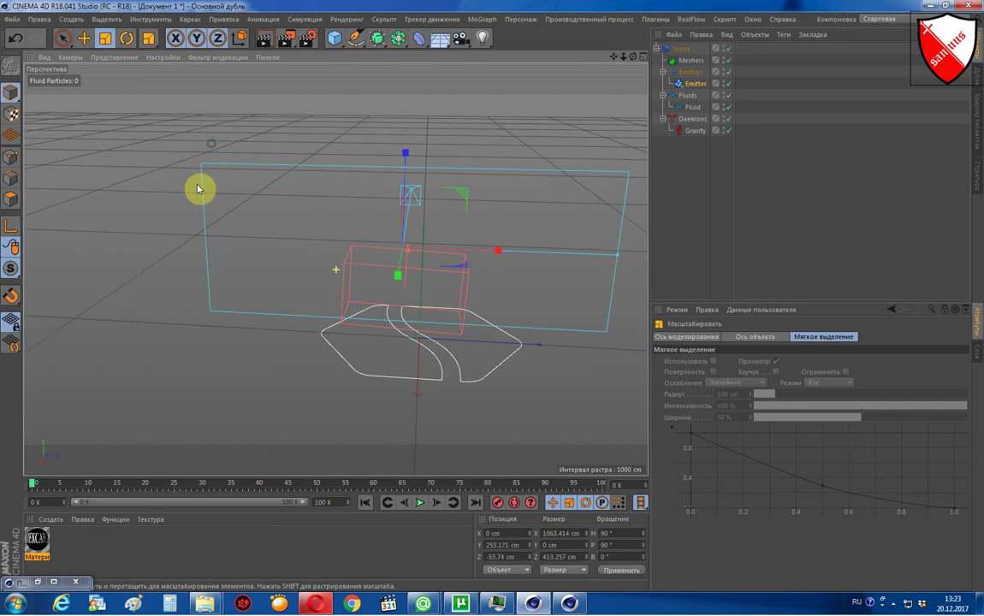
mouse_move(197, 190)
alt+mouse_down()
mouse_move(457, 156)
mouse_move(461, 144)
alt+mouse_up()
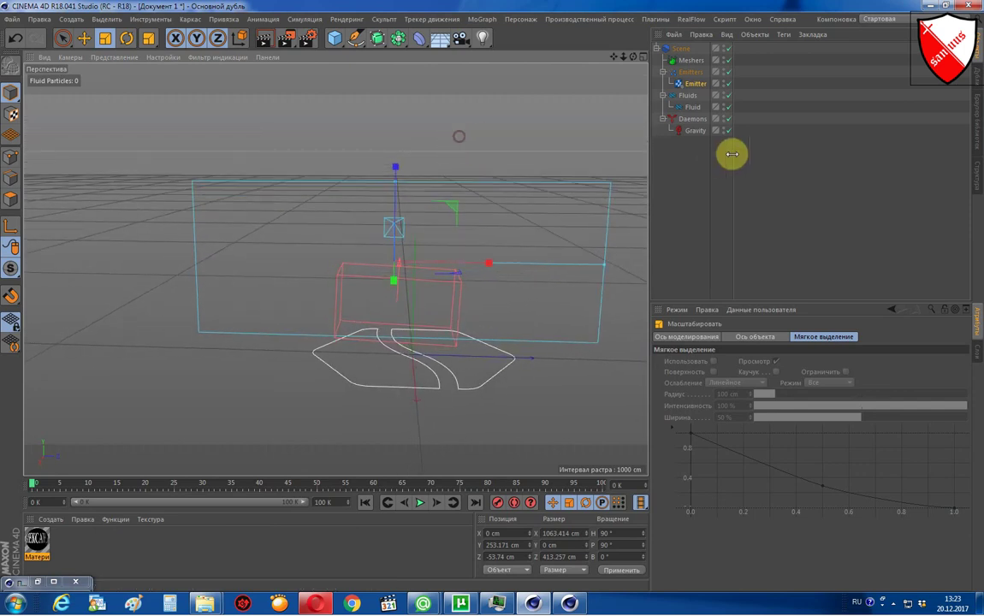
click(693, 84)
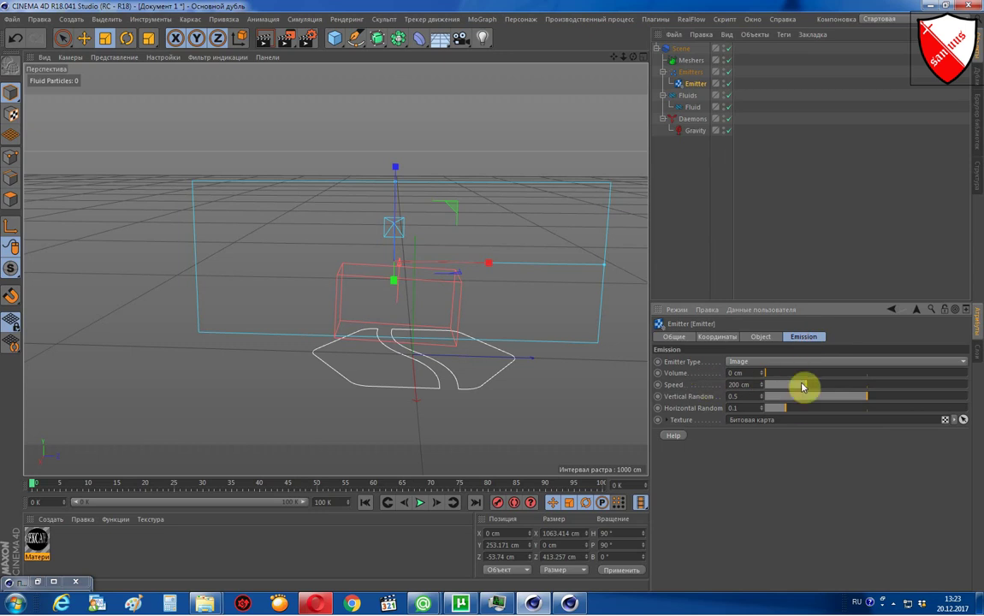
Set the emitter Speed to 0 cm and Volume to 145 cm, then select the Gravity daemon.
drag(801, 385, 711, 392)
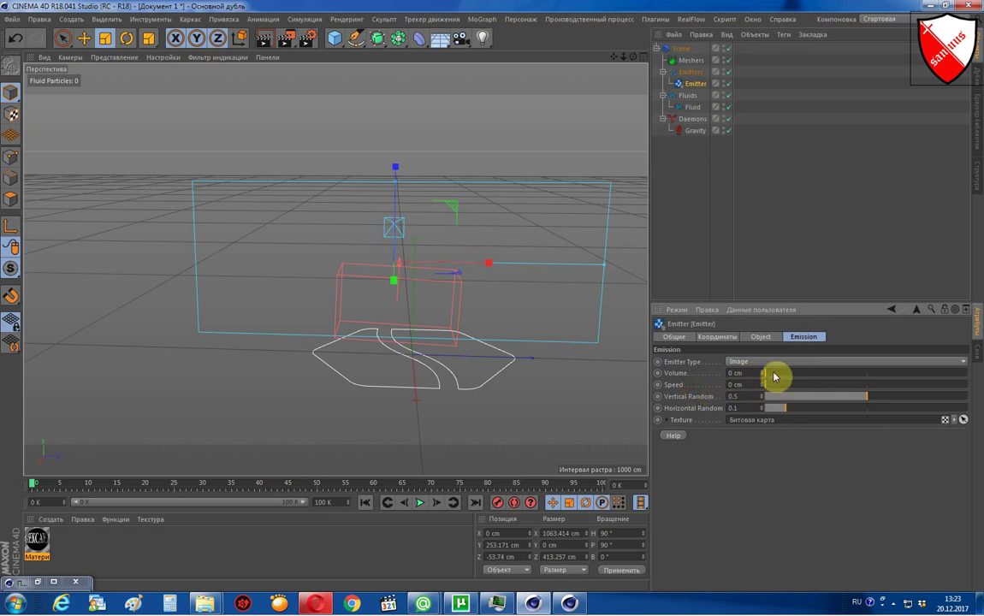
drag(774, 376, 796, 370)
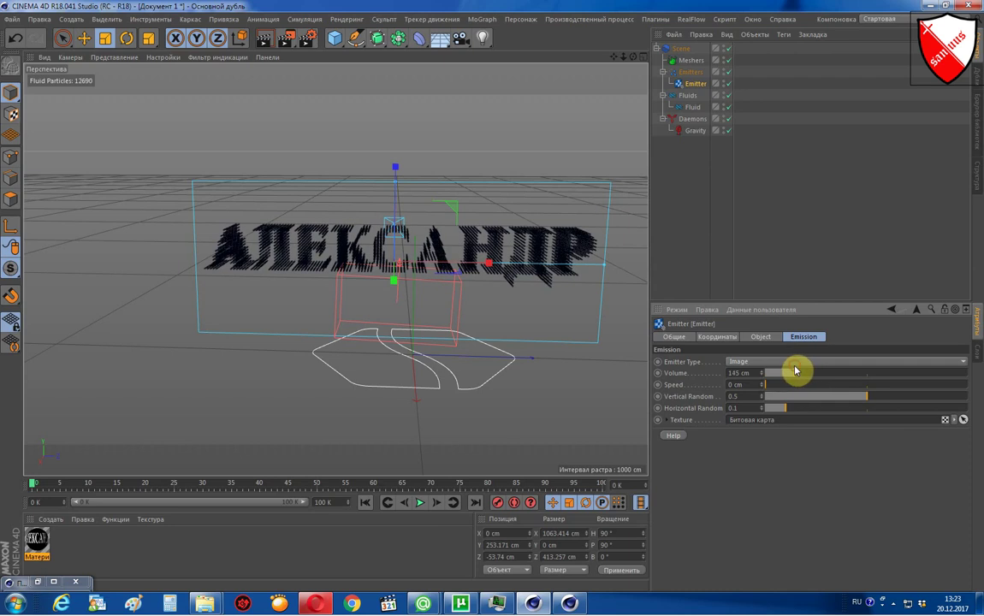
click(682, 132)
Raise the Gravity box and tilt it to about 111° pitch.
key(e)
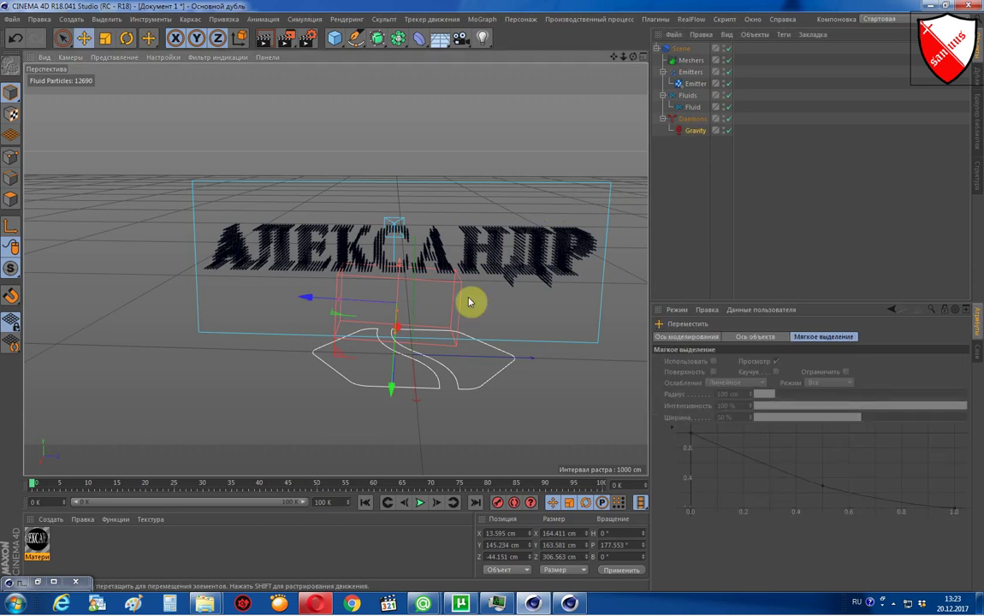
drag(386, 385, 398, 322)
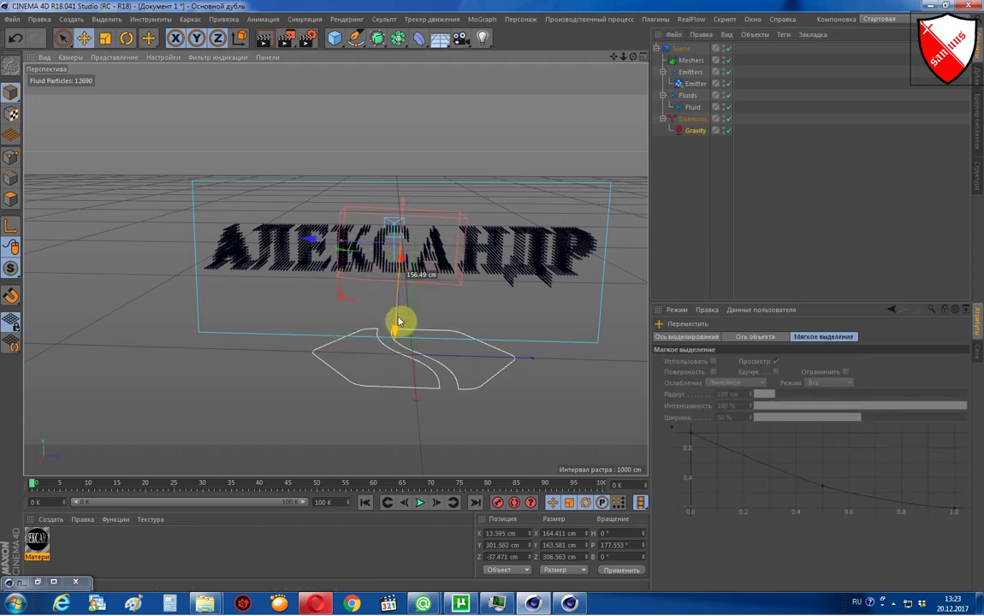
key(r)
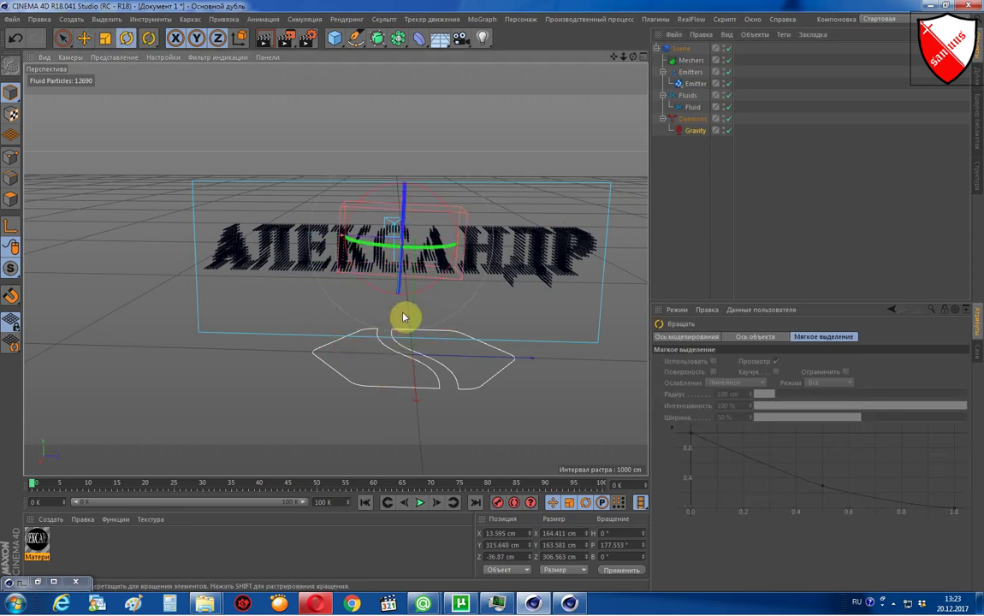
drag(450, 205, 475, 275)
Move the Gravity box to the right end of the lettering, at Y 368 cm and Z 566 cm.
click(682, 133)
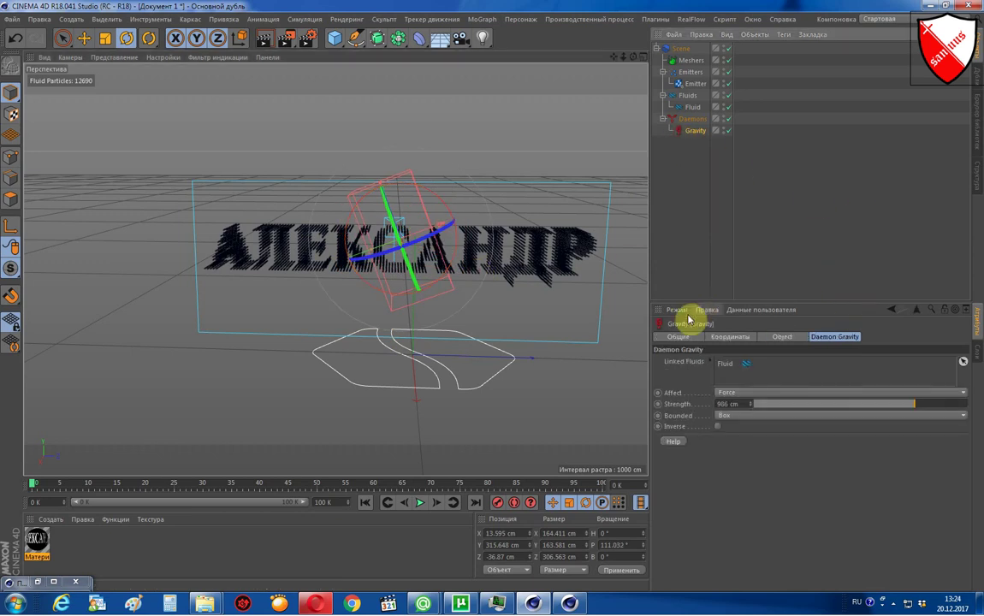
key(e)
mouse_move(377, 454)
alt+mouse_down()
mouse_move(389, 238)
mouse_move(535, 202)
alt+mouse_up()
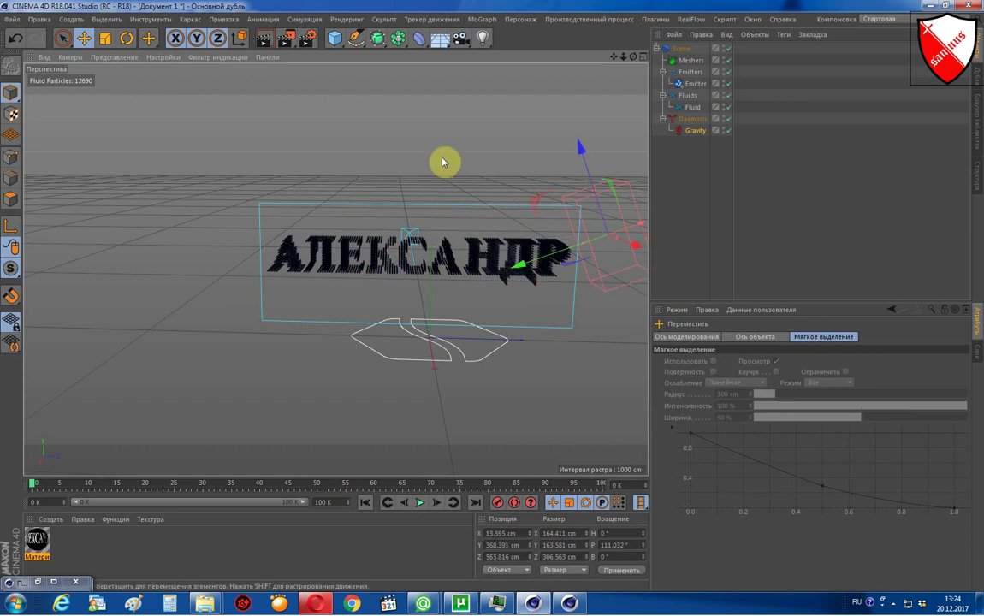
alt+drag(443, 160, 380, 157)
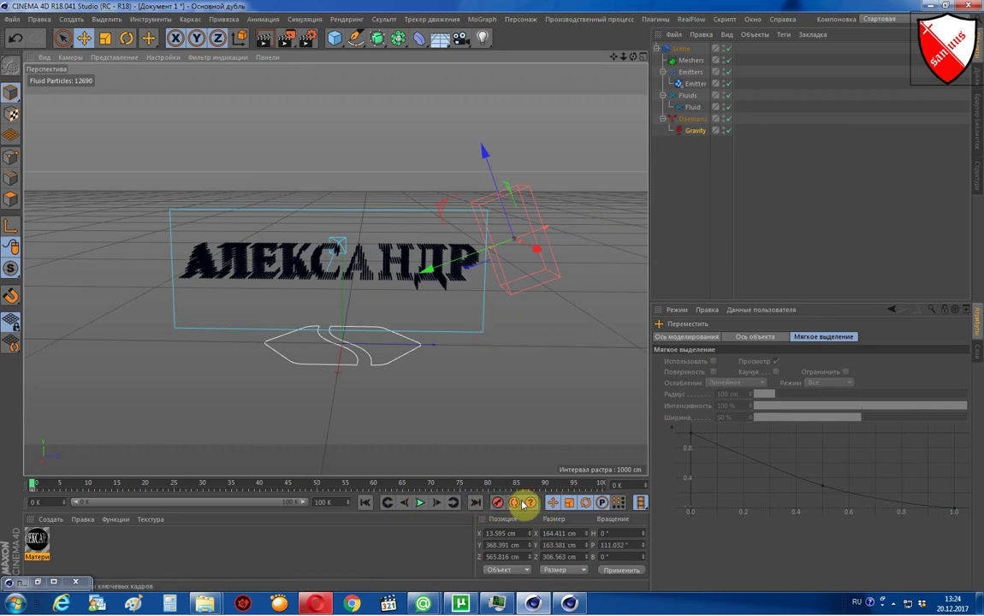
At frame 100, move the Gravity box past the word's left end, then test the sweep from frame 0.
click(476, 504)
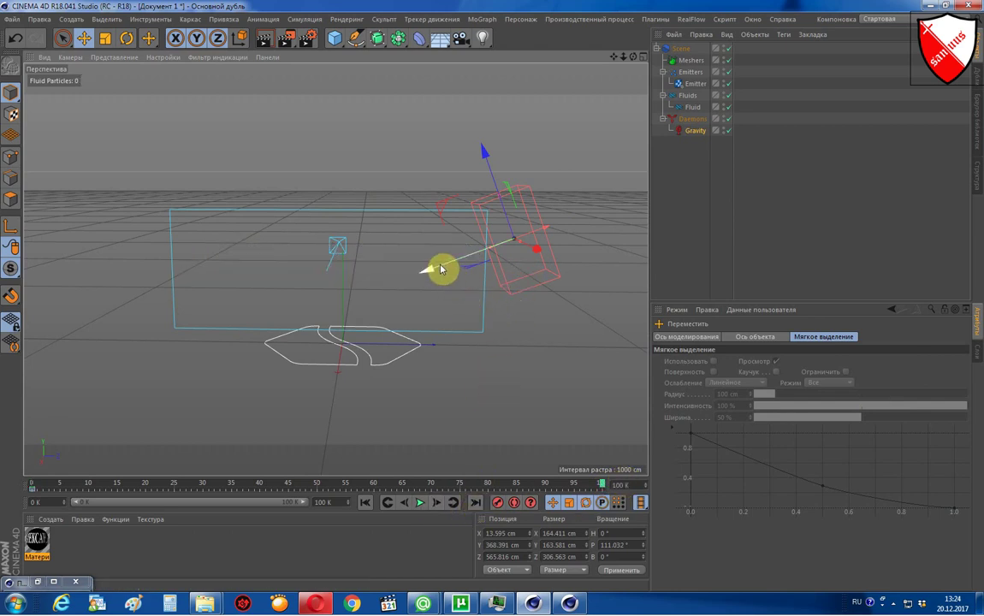
mouse_move(435, 268)
mouse_down()
mouse_move(344, 297)
mouse_move(255, 266)
mouse_move(101, 261)
mouse_move(85, 248)
mouse_up()
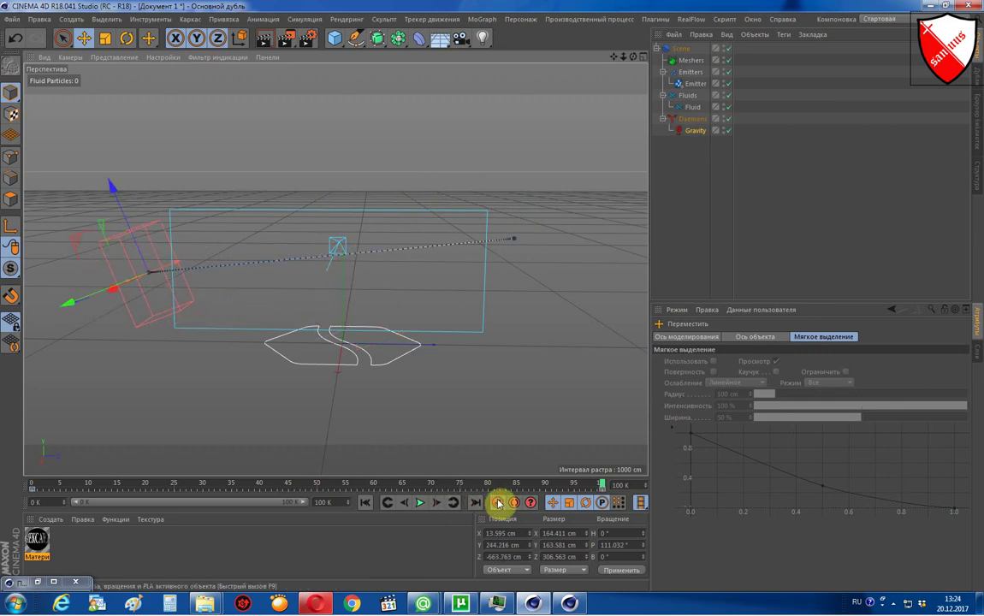
click(366, 502)
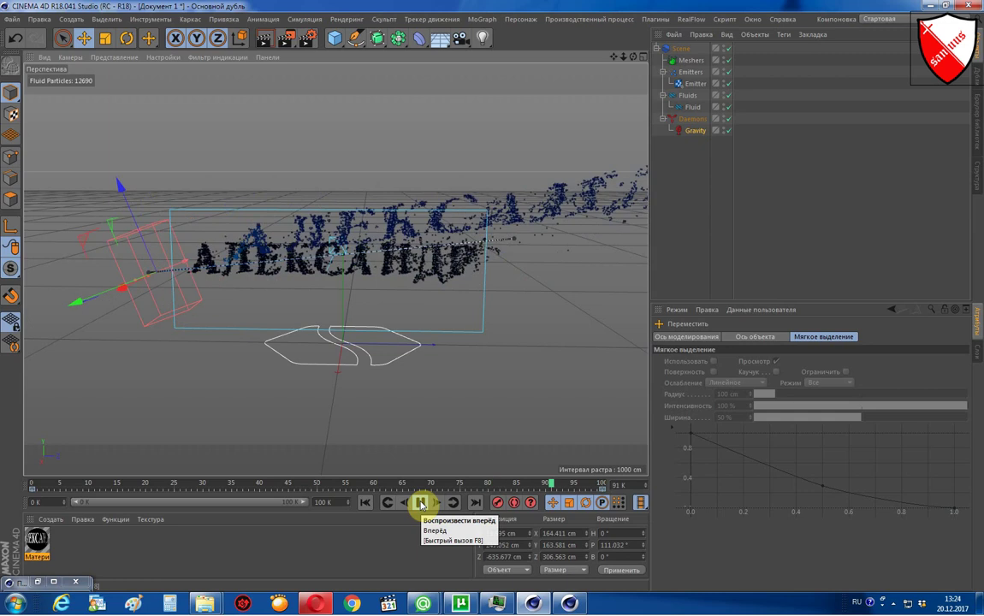
click(420, 503)
At frame 0, widen the Gravity box to about 220 cm along X and shift it to X -78 cm.
mouse_move(553, 381)
alt+mouse_down()
mouse_move(466, 393)
mouse_move(434, 419)
alt+mouse_up()
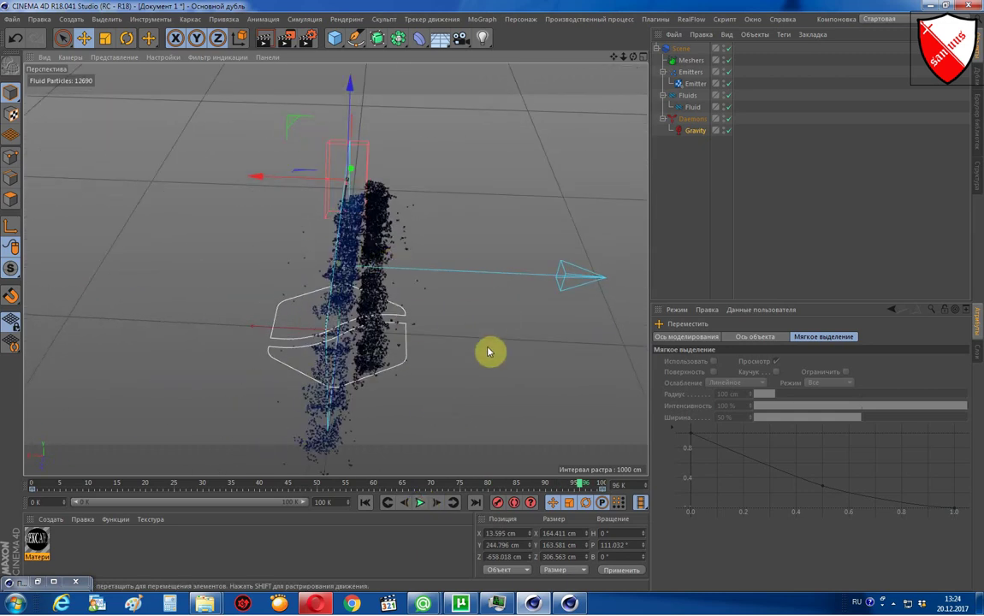
click(364, 505)
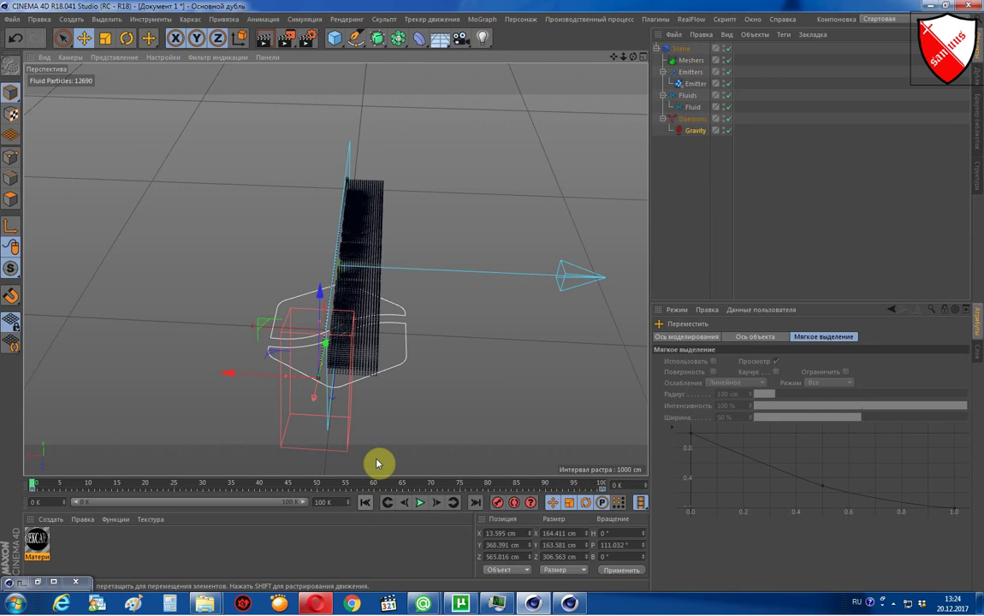
mouse_move(236, 379)
mouse_down()
mouse_move(325, 373)
mouse_move(324, 390)
mouse_move(248, 385)
mouse_move(291, 394)
mouse_move(233, 383)
mouse_up()
mouse_move(257, 386)
mouse_down()
mouse_move(291, 390)
mouse_move(507, 295)
mouse_up()
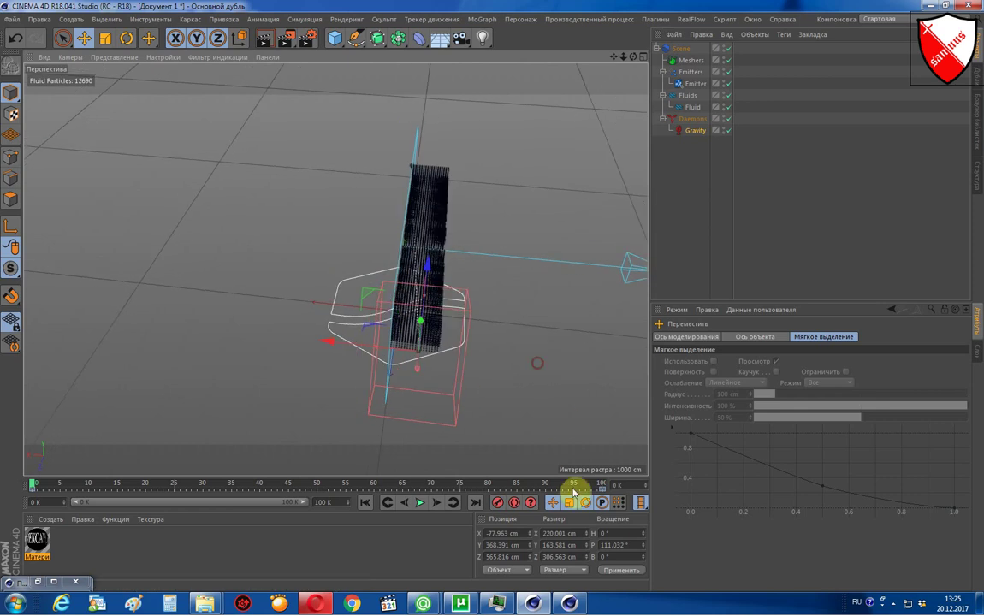
Adjust the Gravity box's frame-100 position along X, return to the front view, and replay from frame 0.
click(475, 502)
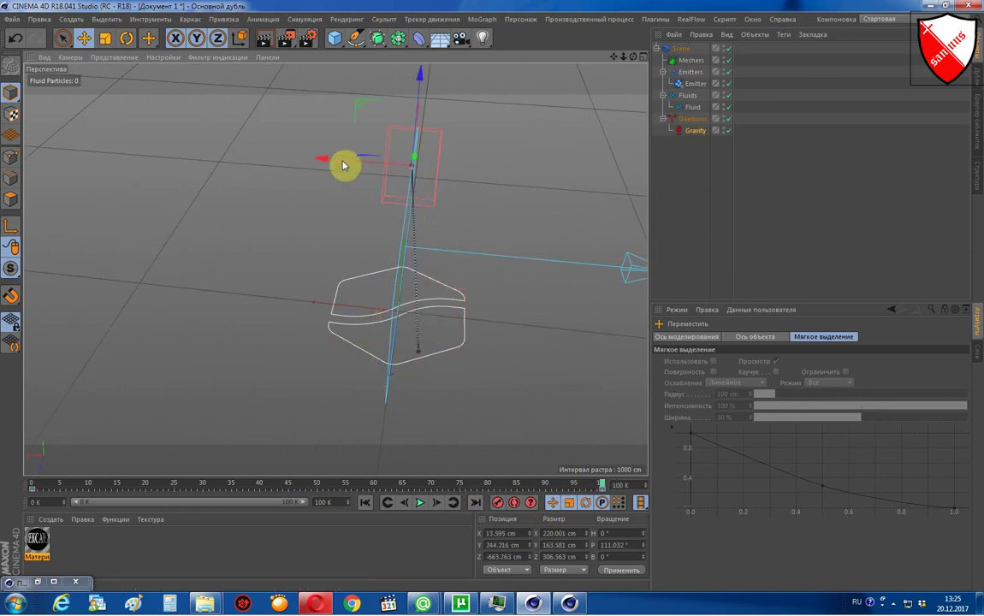
drag(337, 163, 374, 164)
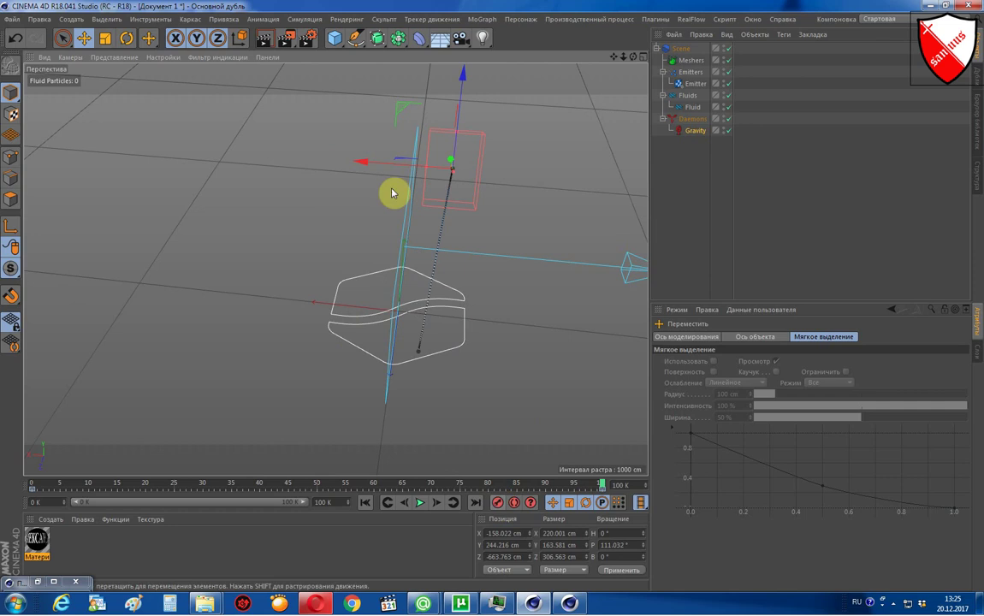
drag(369, 165, 366, 170)
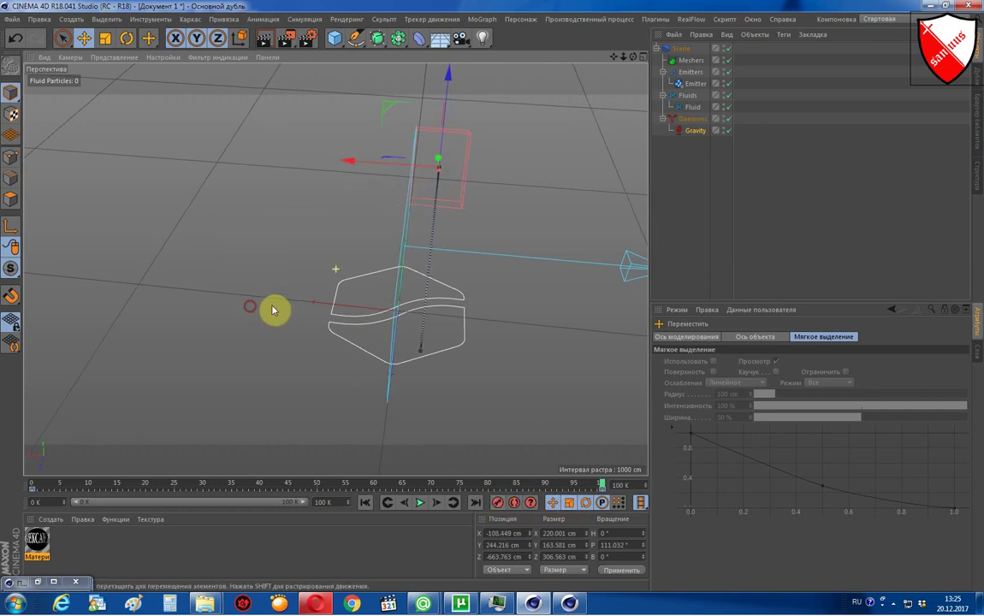
mouse_move(272, 307)
alt+mouse_down()
mouse_move(417, 232)
mouse_move(466, 241)
alt+mouse_up()
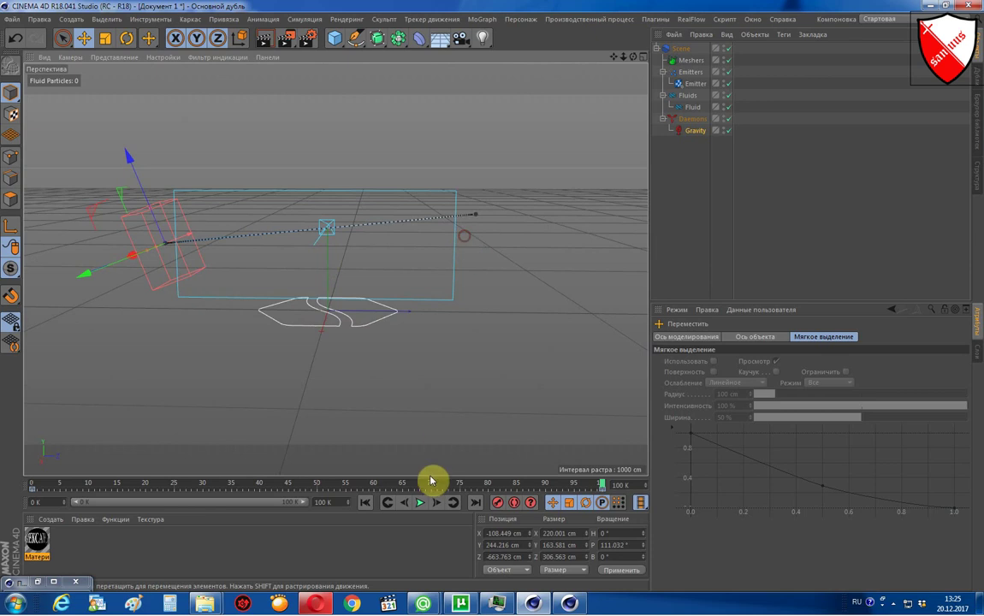
click(365, 502)
click(419, 503)
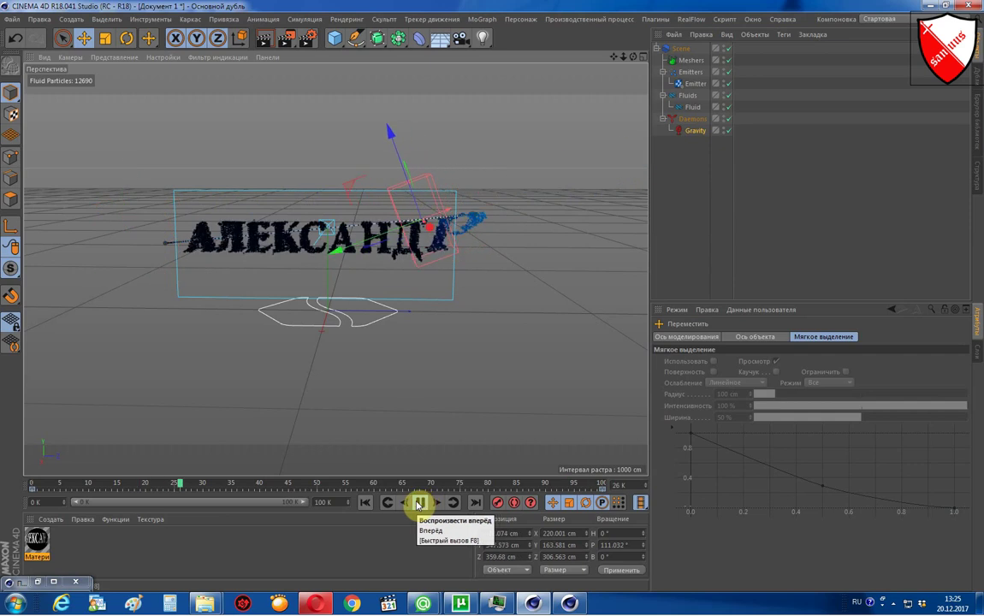
Pause at frame 62 and show the Gravity daemon's Force, 986 cm, Box settings.
click(419, 504)
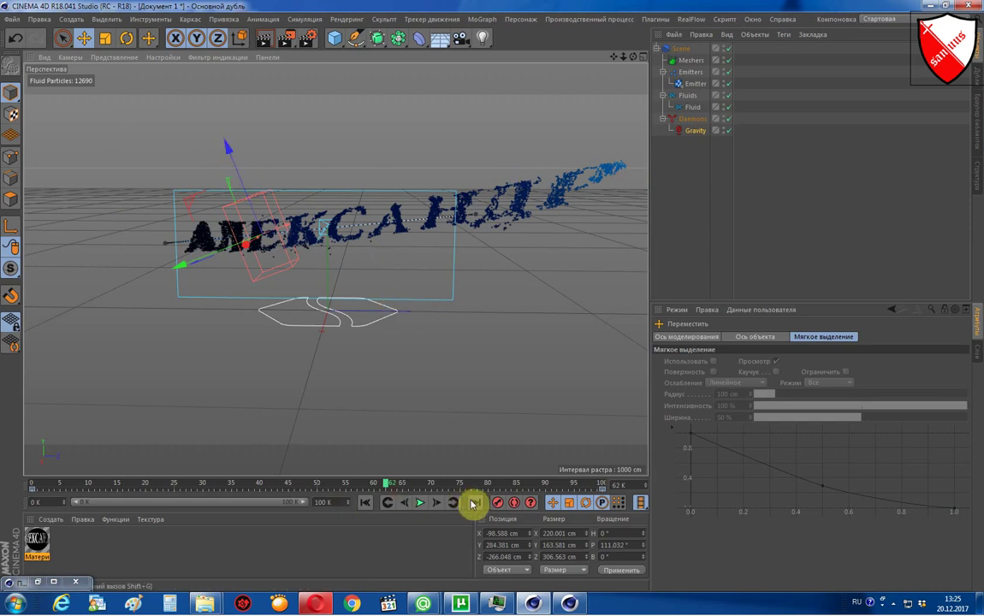
click(686, 133)
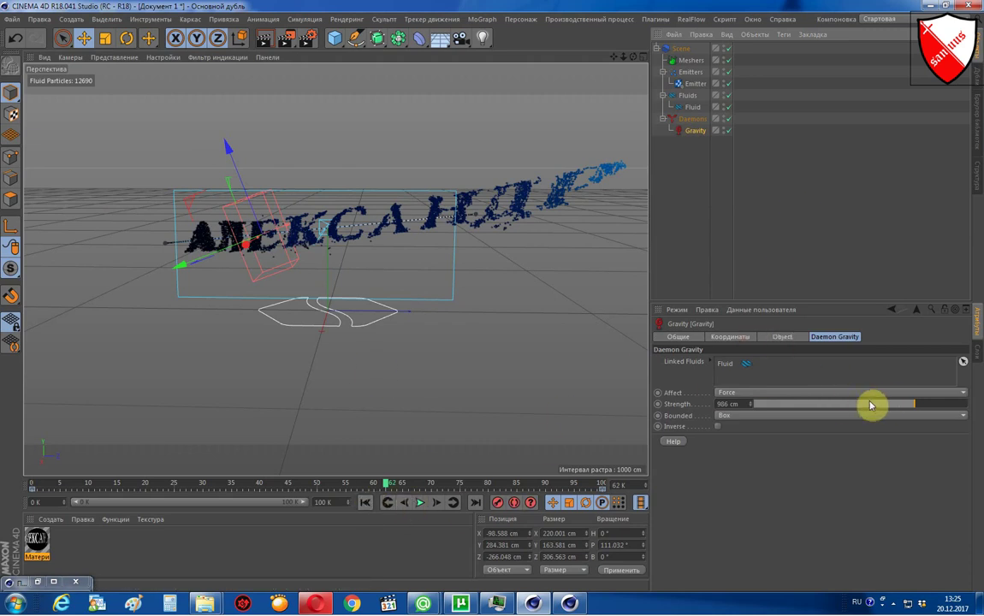
Set the Gravity strength to 2000 cm, play the sweep, and rewind to frame 0.
click(363, 505)
drag(850, 399, 923, 401)
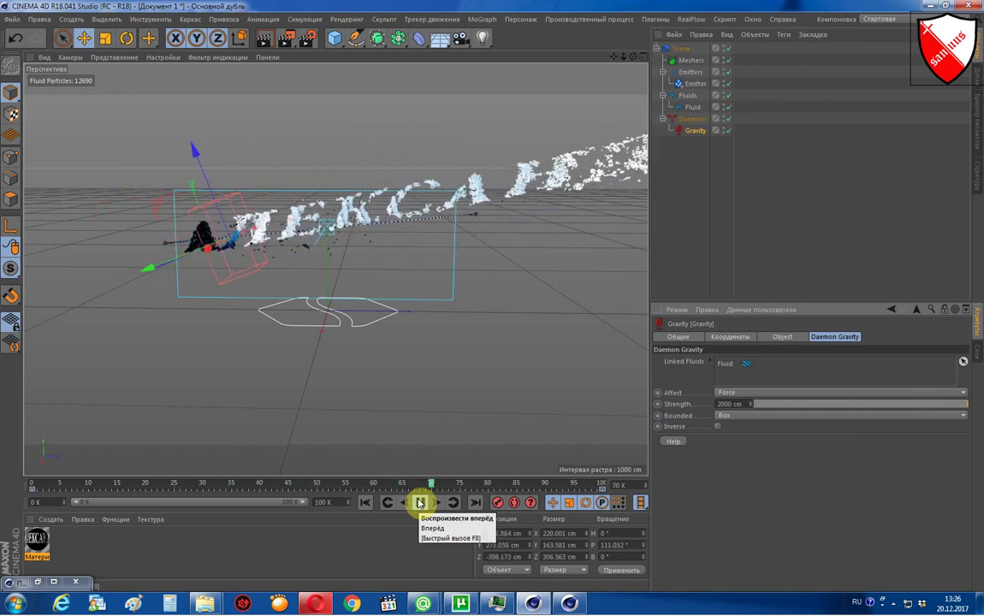
click(419, 503)
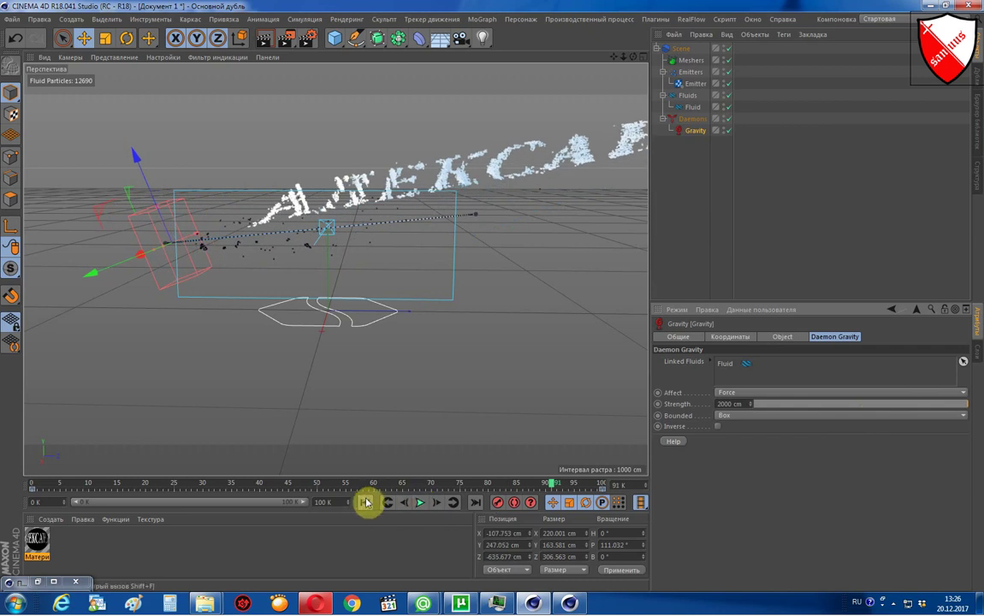
click(365, 502)
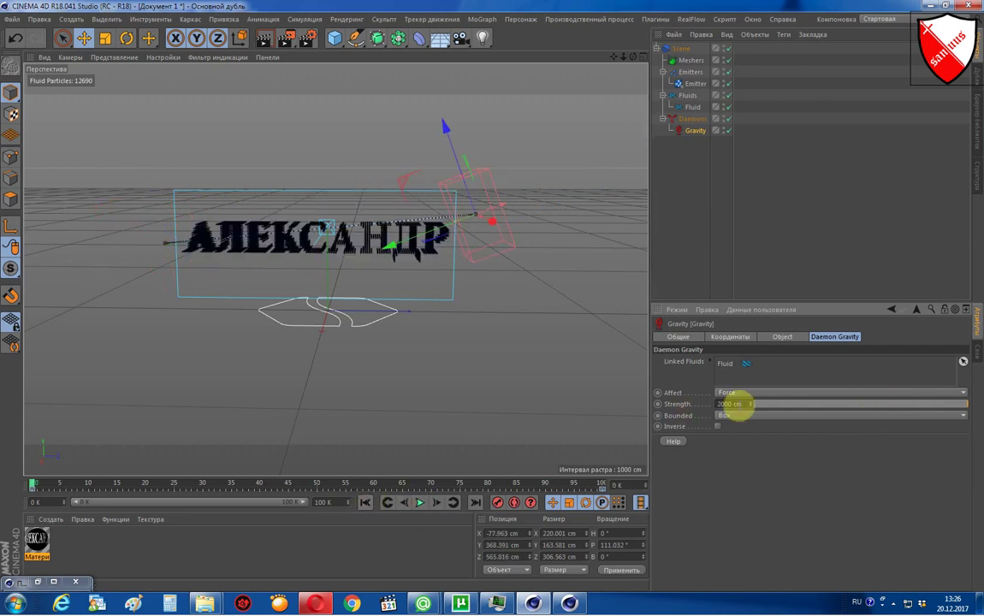